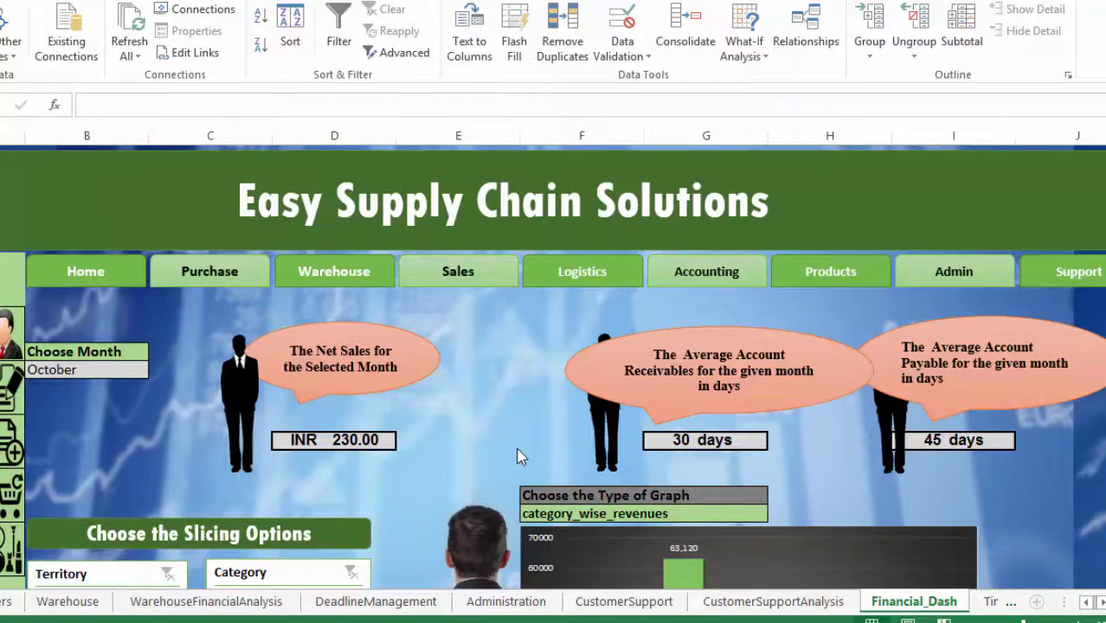
Step: Examine the graph-type selector on the Financial_Dash sheet and the chart it controls
{"action": "scroll", "coordinate": [519, 457], "scroll_direction": "down", "scroll_amount": 4}
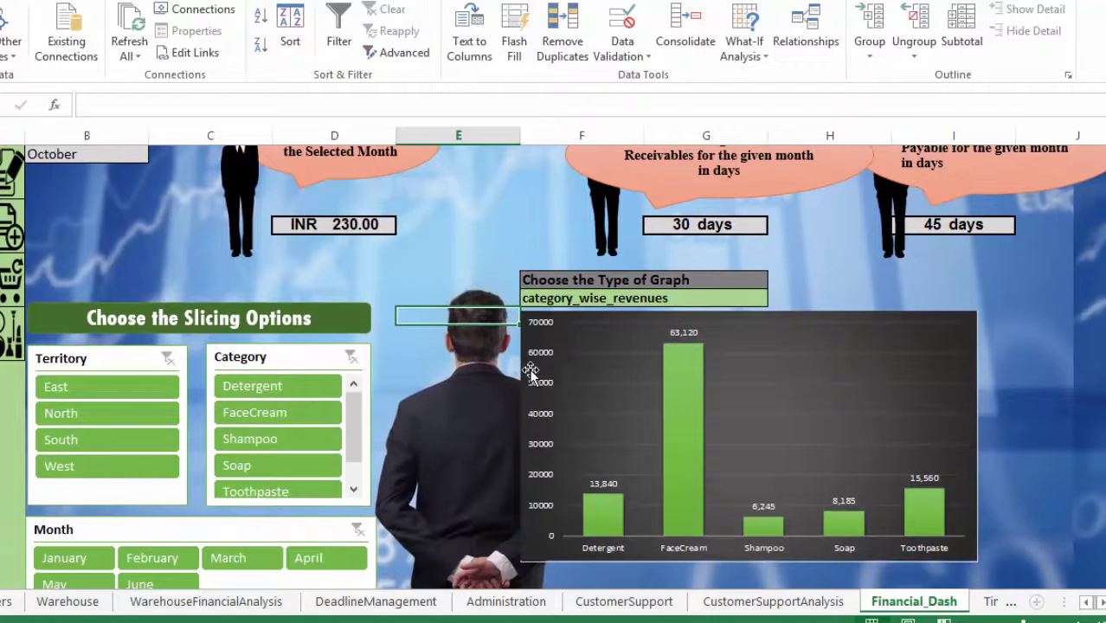
{"action": "left_click", "coordinate": [586, 299]}
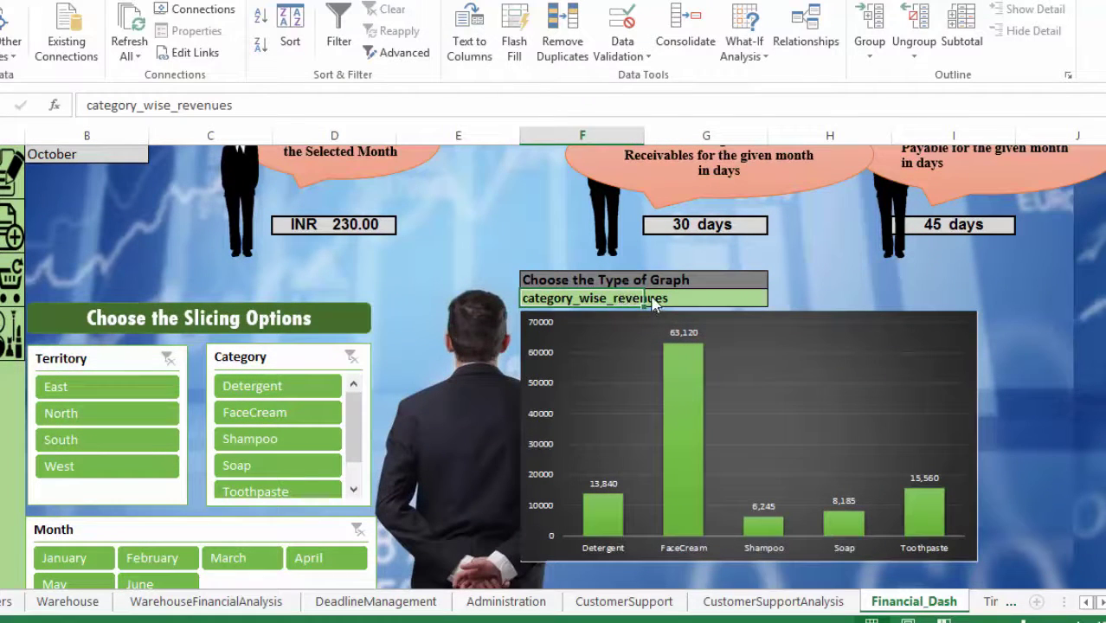
{"action": "left_click", "coordinate": [654, 299]}
{"action": "key", "text": "Escape"}
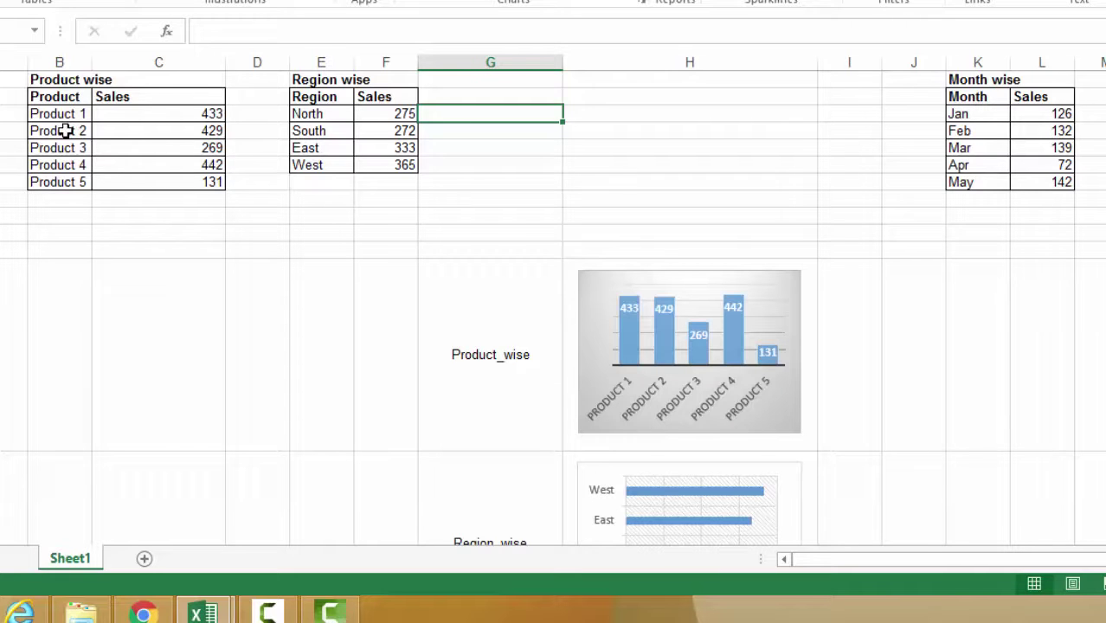
Step: Inspect which table supplies the data for the chart beside the Product_wise label
{"action": "left_click", "coordinate": [590, 291]}
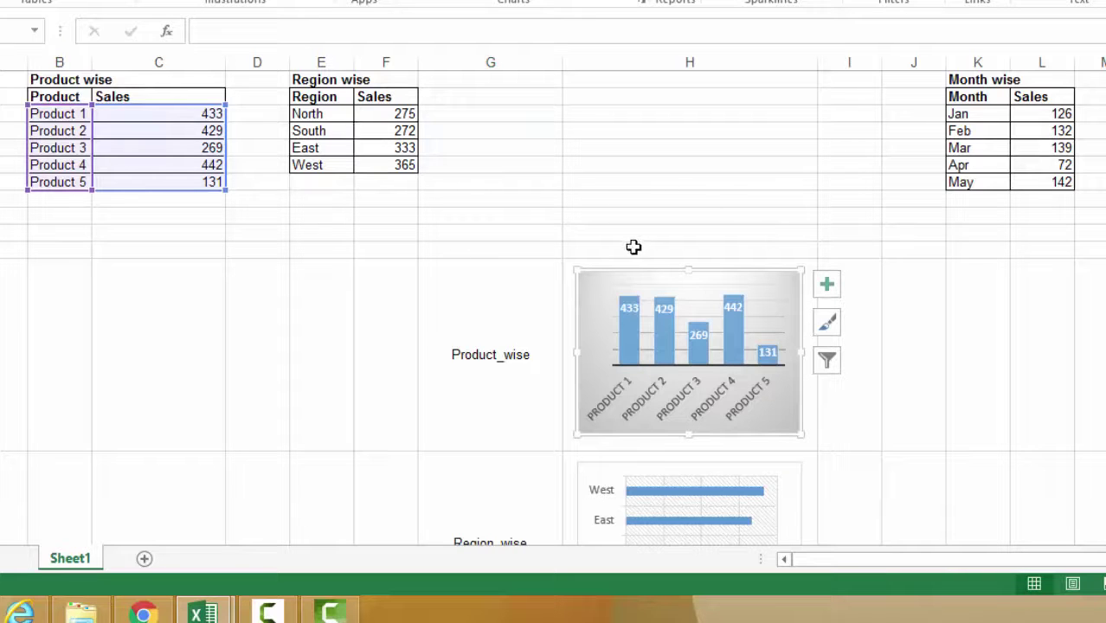
{"action": "left_click", "coordinate": [580, 217]}
{"action": "left_click", "coordinate": [592, 287]}
{"action": "left_click", "coordinate": [385, 285]}
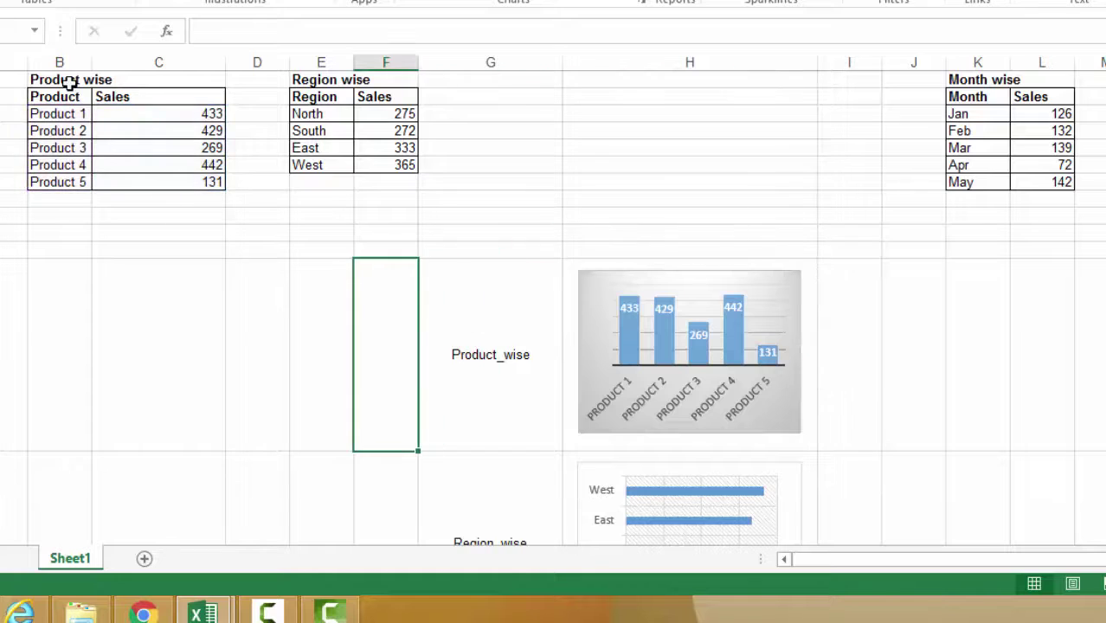
Step: Review the column chart options for the Product table, bar for the Region table and line for the Month table, inserting none
{"action": "left_click_drag", "start_coordinate": [57, 98], "coordinate": [170, 178]}
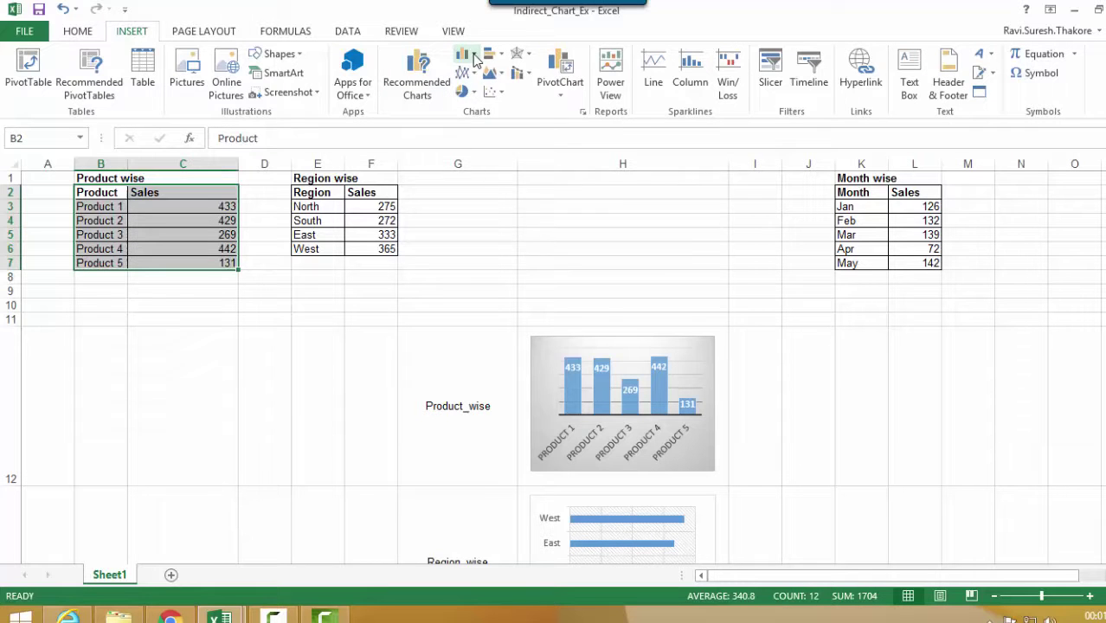
{"action": "left_click", "coordinate": [465, 56]}
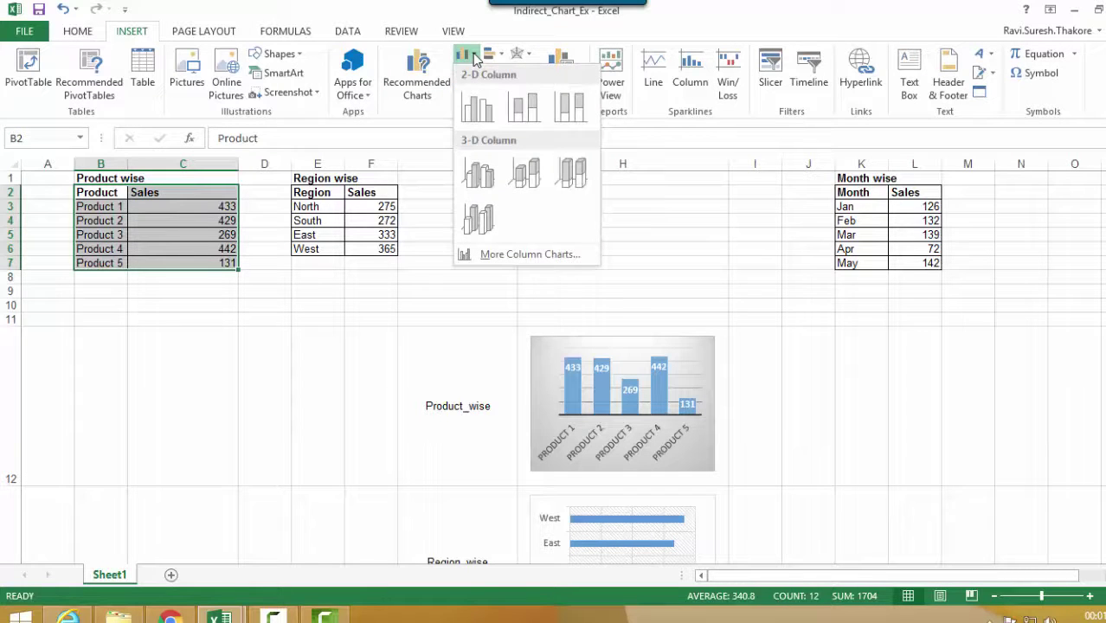
{"action": "left_click", "coordinate": [474, 58]}
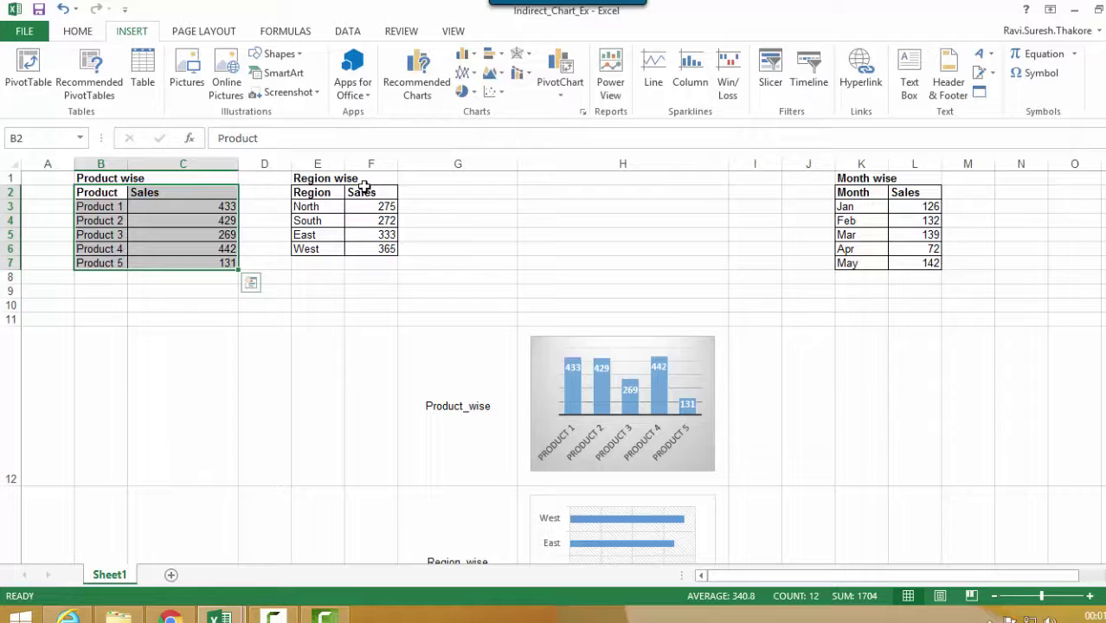
{"action": "left_click_drag", "start_coordinate": [321, 190], "coordinate": [381, 249]}
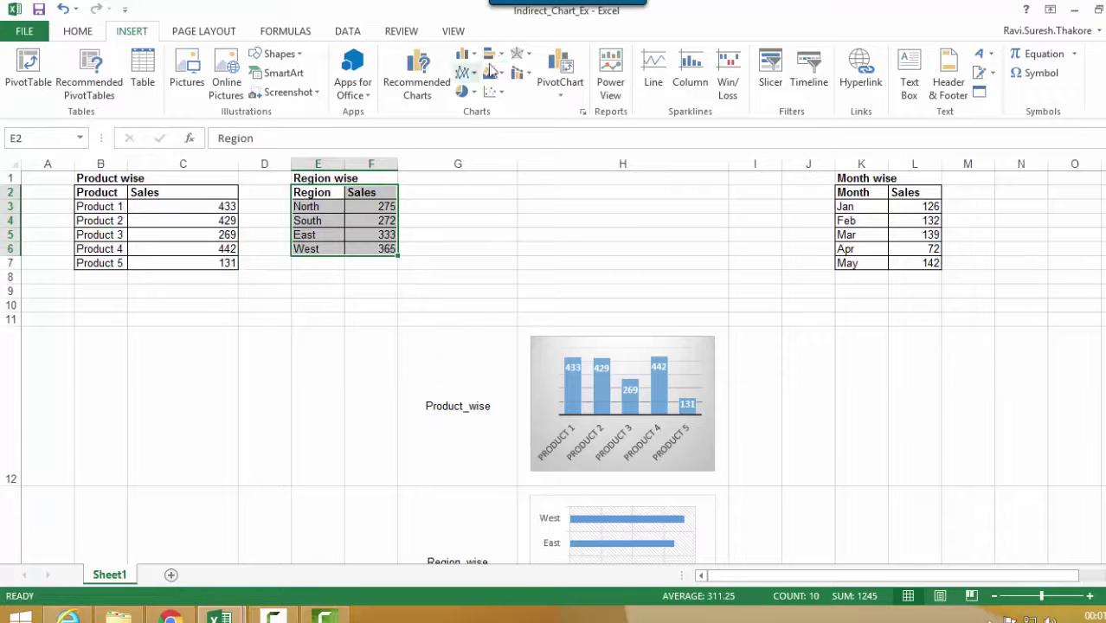
{"action": "left_click", "coordinate": [499, 57]}
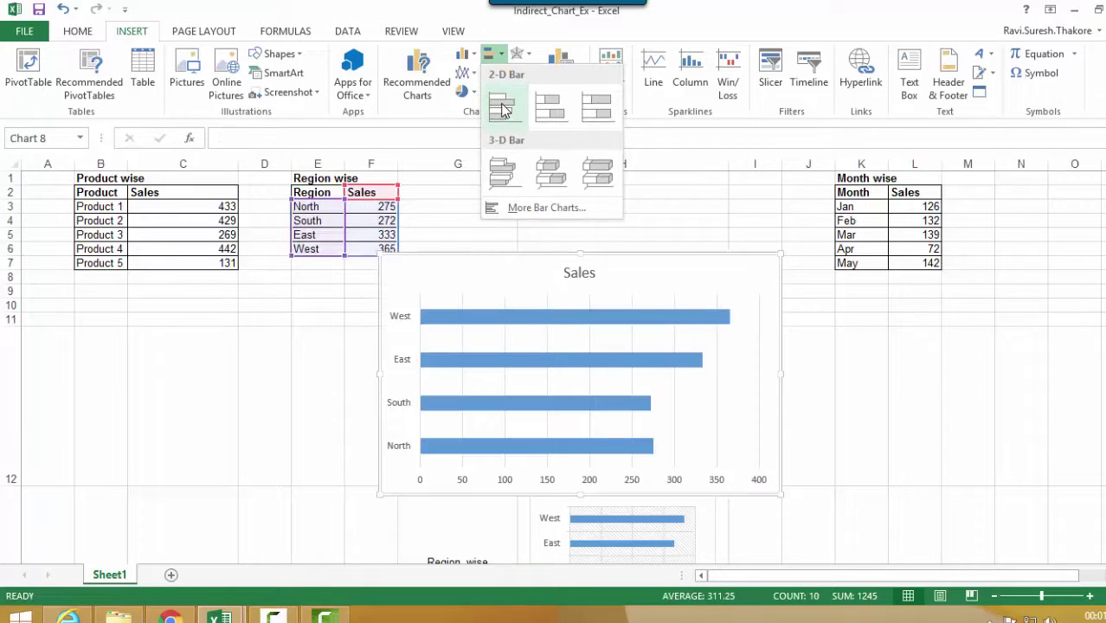
{"action": "key", "text": "Escape"}
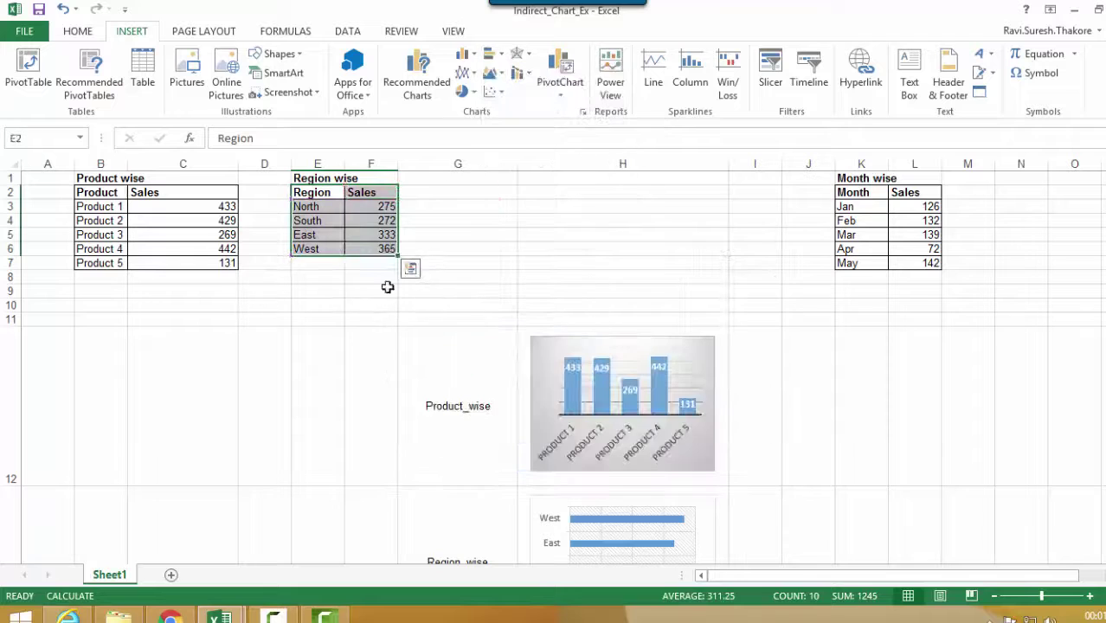
{"action": "left_click_drag", "start_coordinate": [862, 196], "coordinate": [924, 264]}
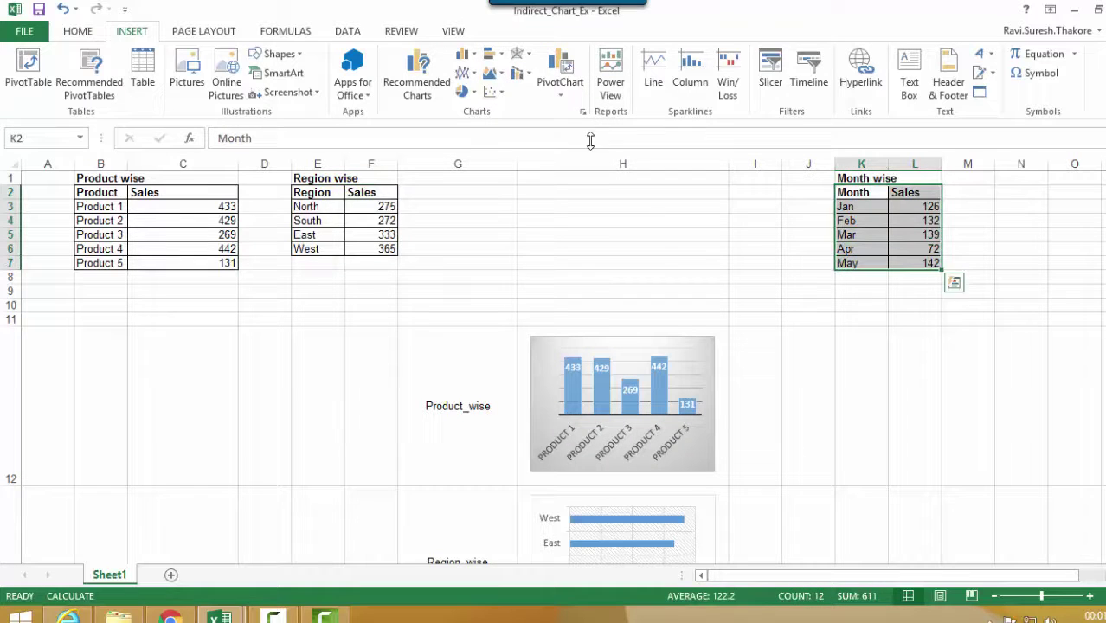
{"action": "left_click", "coordinate": [474, 75]}
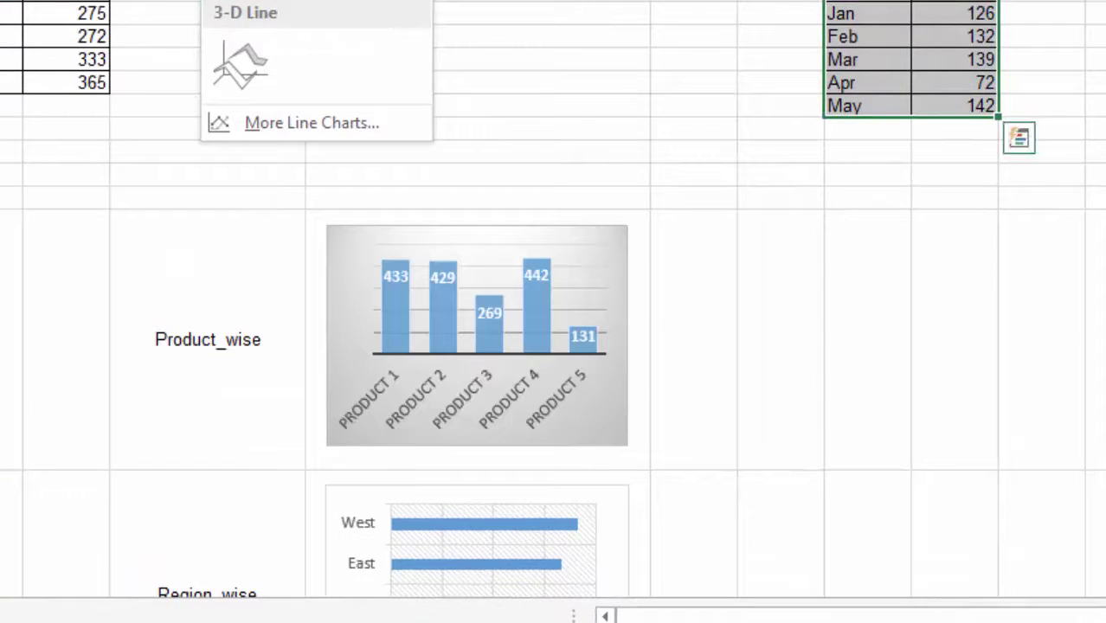
{"action": "key", "text": "Escape"}
Step: Examine the Product_wise, Region_wise and Month_wise labels in column G and the chart placed beside each one
{"action": "scroll", "coordinate": [266, 267], "scroll_direction": "down", "scroll_amount": 3}
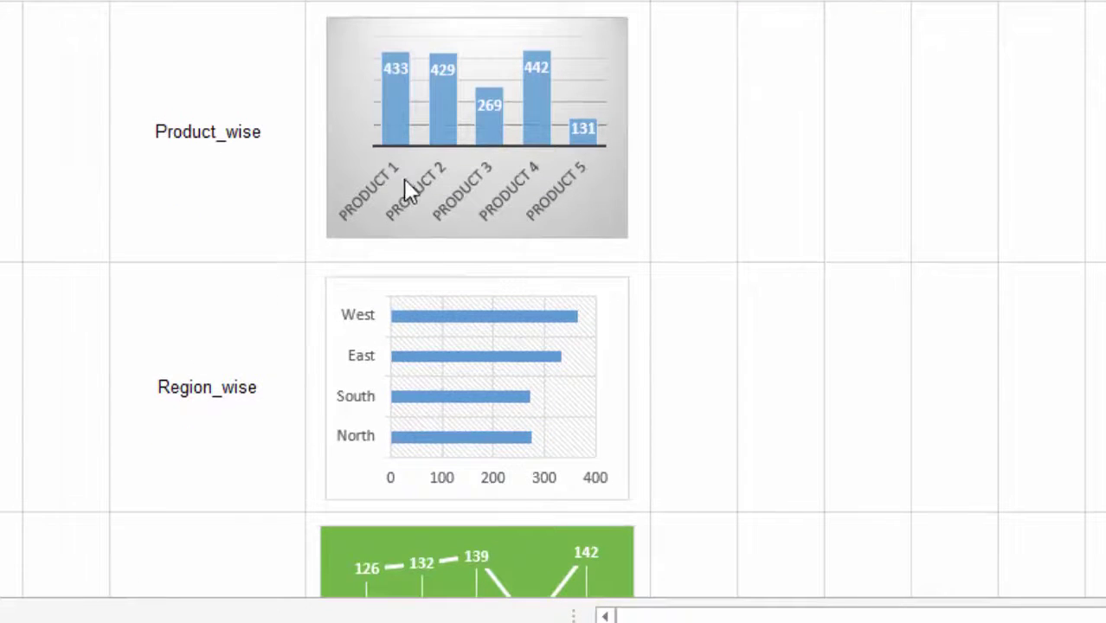
{"action": "scroll", "coordinate": [339, 176], "scroll_direction": "up", "scroll_amount": 2}
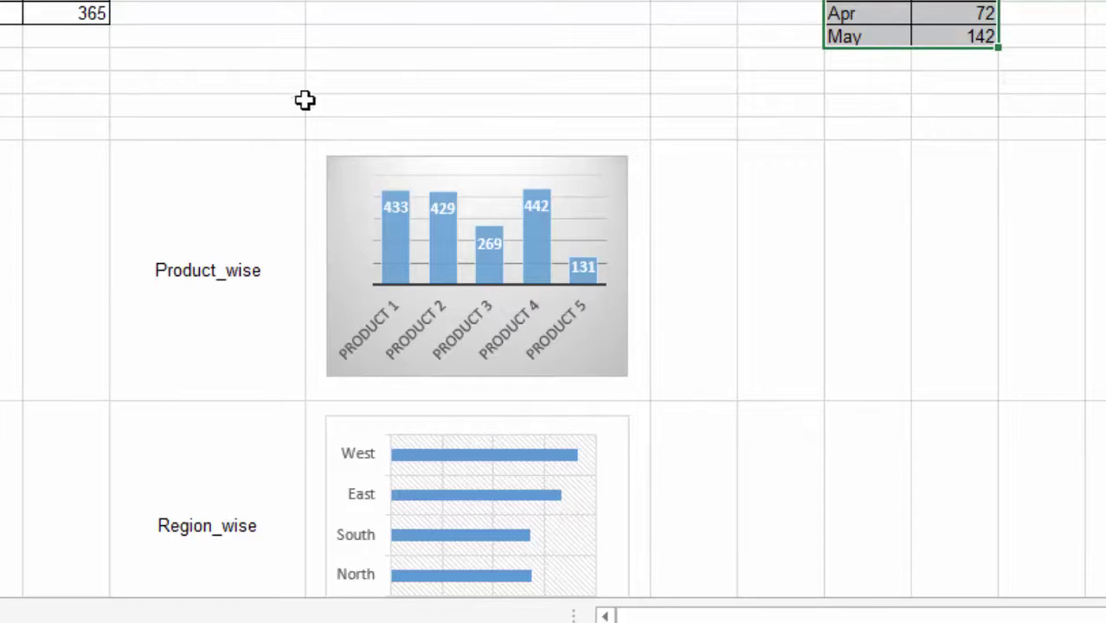
{"action": "scroll", "coordinate": [369, 227], "scroll_direction": "down", "scroll_amount": 2}
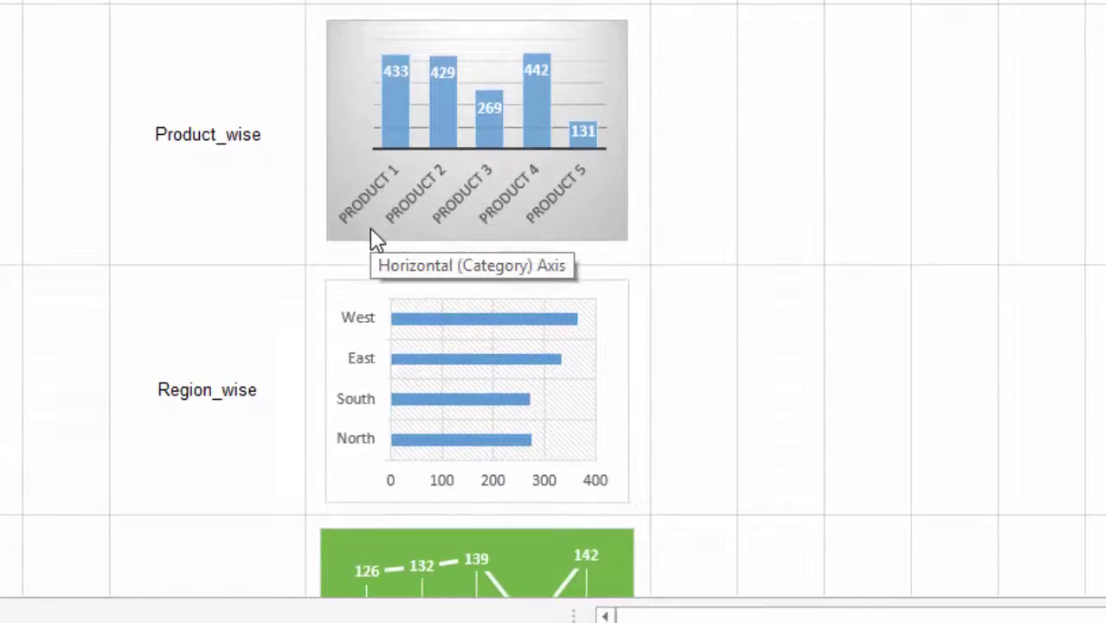
{"action": "scroll", "coordinate": [326, 173], "scroll_direction": "down", "scroll_amount": 5}
{"action": "scroll", "coordinate": [327, 173], "scroll_direction": "up", "scroll_amount": 6}
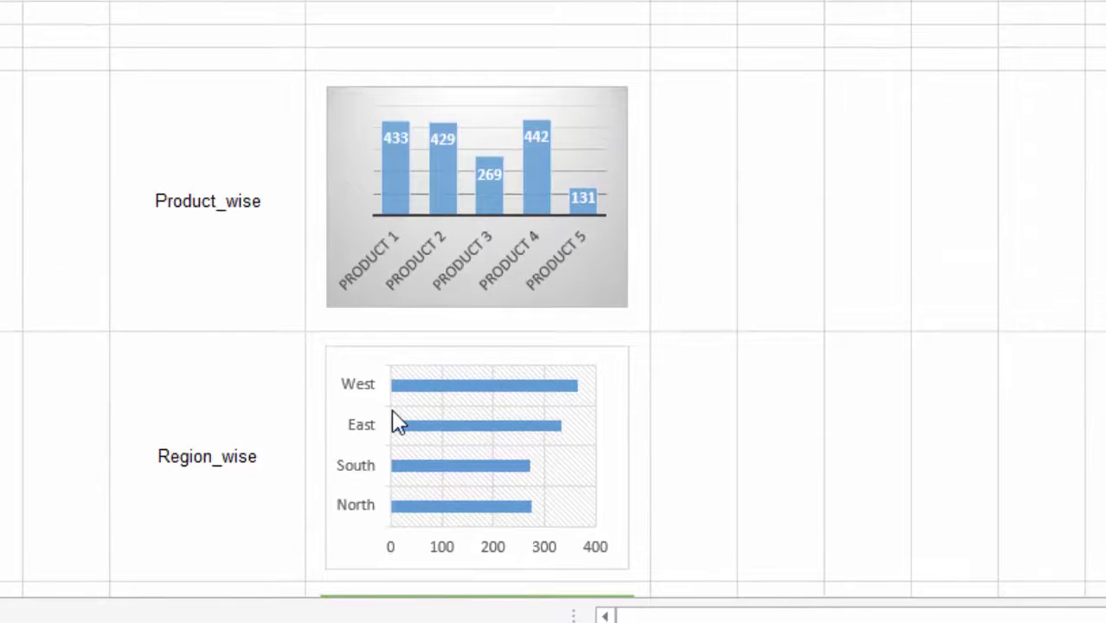
{"action": "scroll", "coordinate": [395, 419], "scroll_direction": "down", "scroll_amount": 5}
{"action": "scroll", "coordinate": [387, 403], "scroll_direction": "up", "scroll_amount": 5}
{"action": "left_click", "coordinate": [244, 251]}
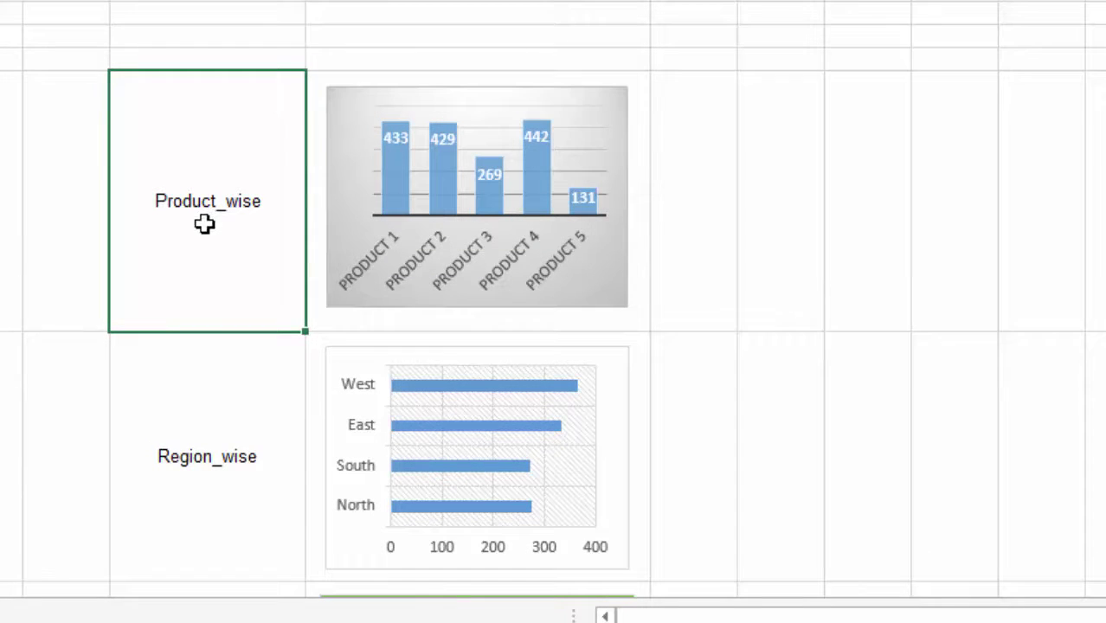
{"action": "left_click", "coordinate": [339, 185]}
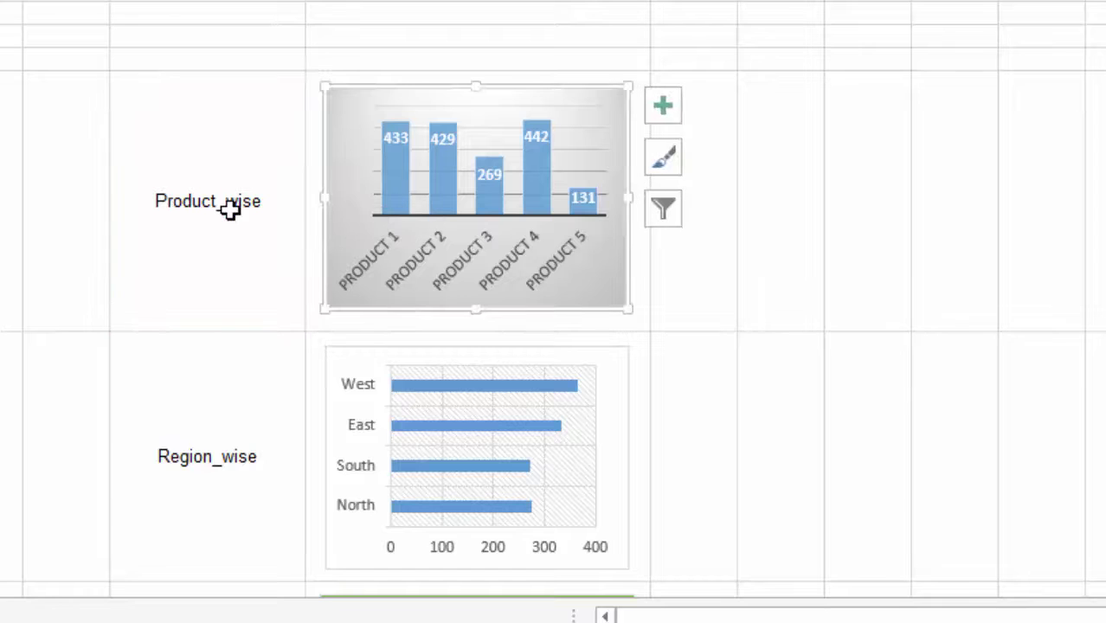
{"action": "scroll", "coordinate": [230, 210], "scroll_direction": "down", "scroll_amount": 5}
{"action": "scroll", "coordinate": [286, 205], "scroll_direction": "up", "scroll_amount": 6}
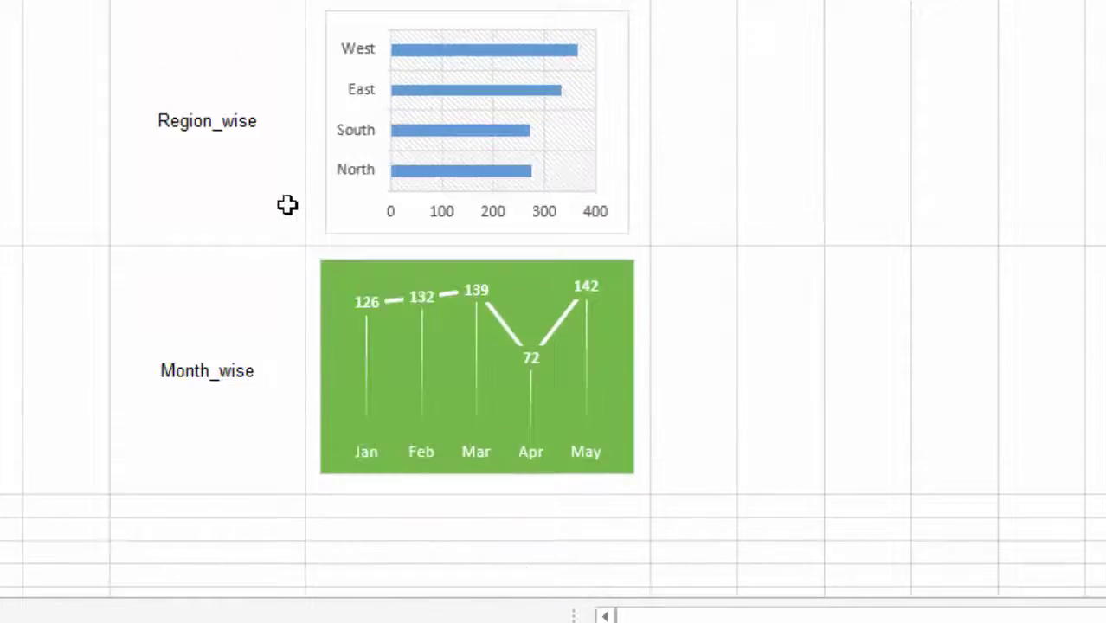
{"action": "left_click", "coordinate": [228, 111]}
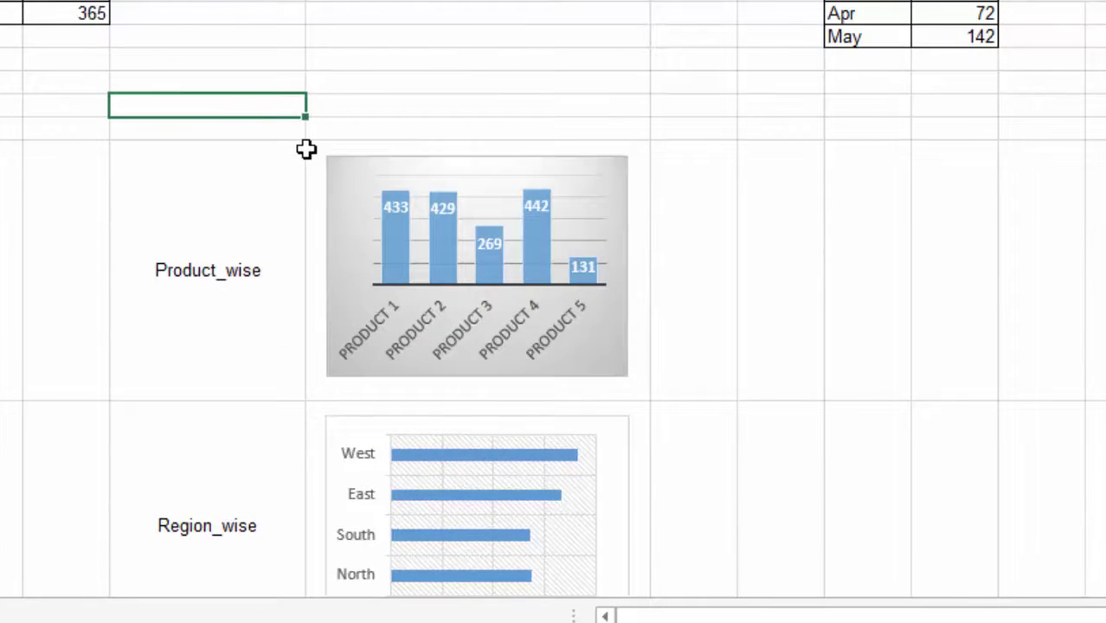
Step: Check the defined names of chart cells H12, H13 and H14 against the labels beside them in column G
{"action": "scroll", "coordinate": [307, 148], "scroll_direction": "up", "scroll_amount": 1}
{"action": "left_click", "coordinate": [317, 227]}
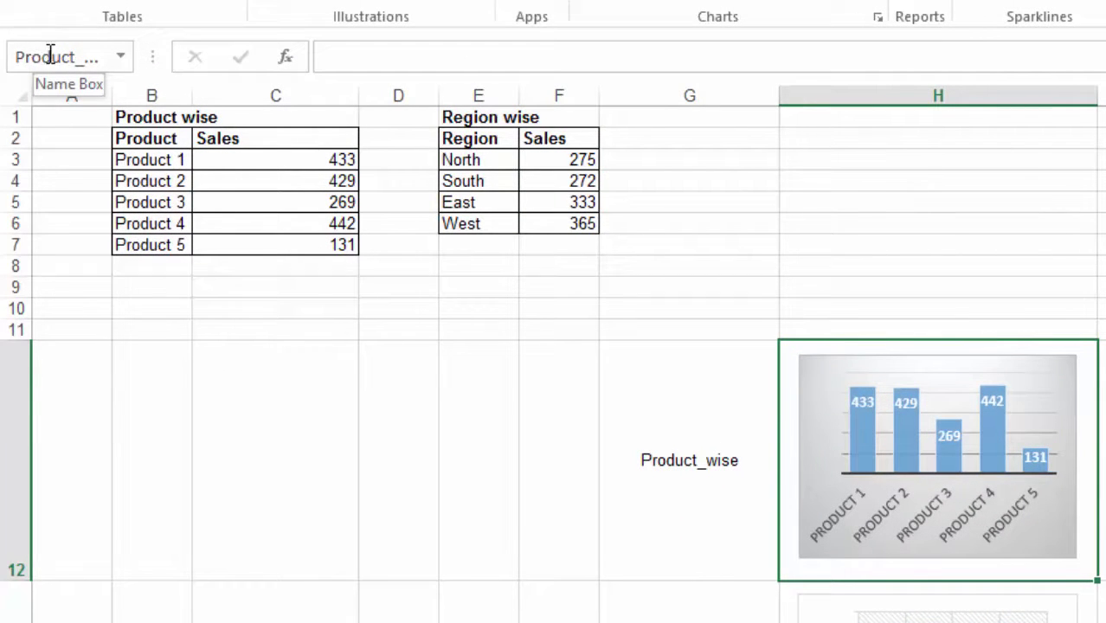
{"action": "left_click", "coordinate": [82, 54]}
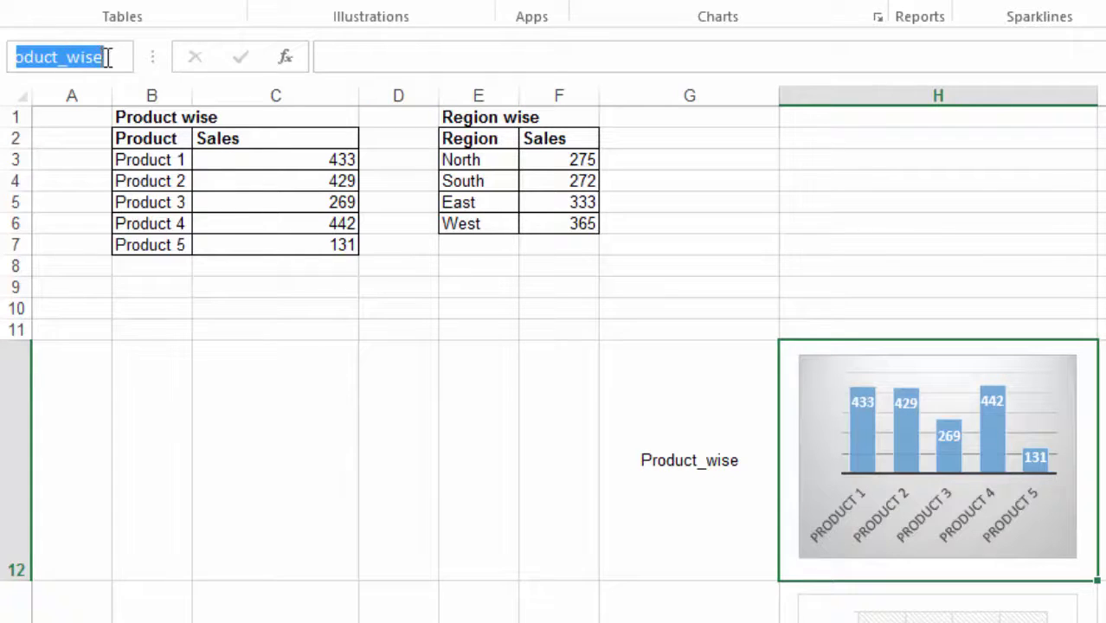
{"action": "left_click", "coordinate": [716, 543]}
{"action": "scroll", "coordinate": [718, 543], "scroll_direction": "down", "scroll_amount": 2}
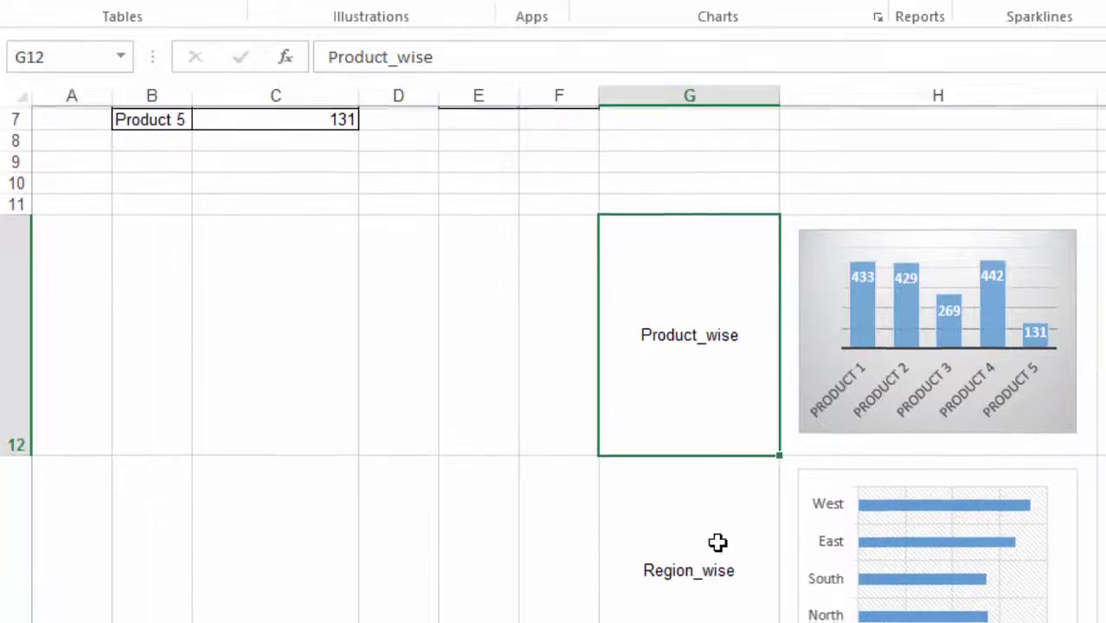
{"action": "scroll", "coordinate": [717, 543], "scroll_direction": "down", "scroll_amount": 1}
{"action": "left_click", "coordinate": [782, 435]}
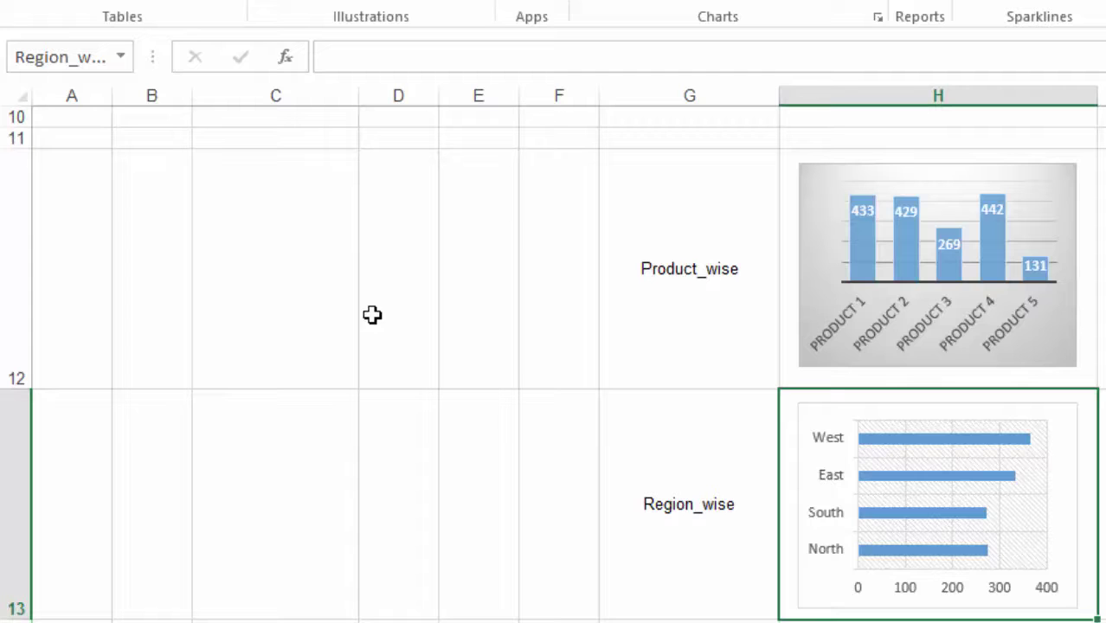
{"action": "scroll", "coordinate": [637, 347], "scroll_direction": "down", "scroll_amount": 2}
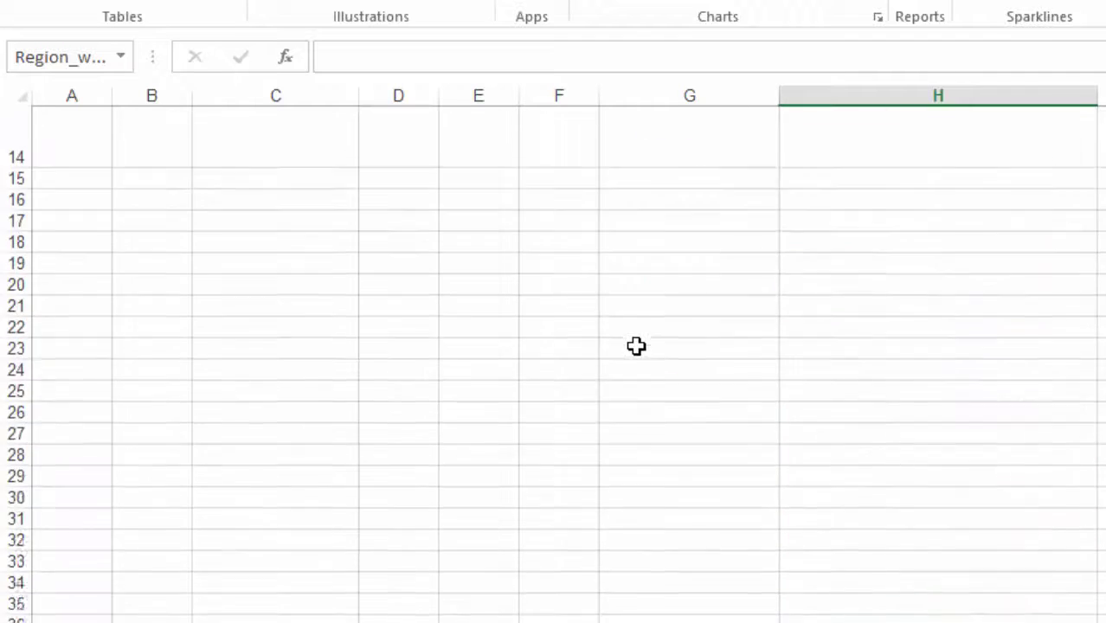
{"action": "left_click", "coordinate": [785, 370]}
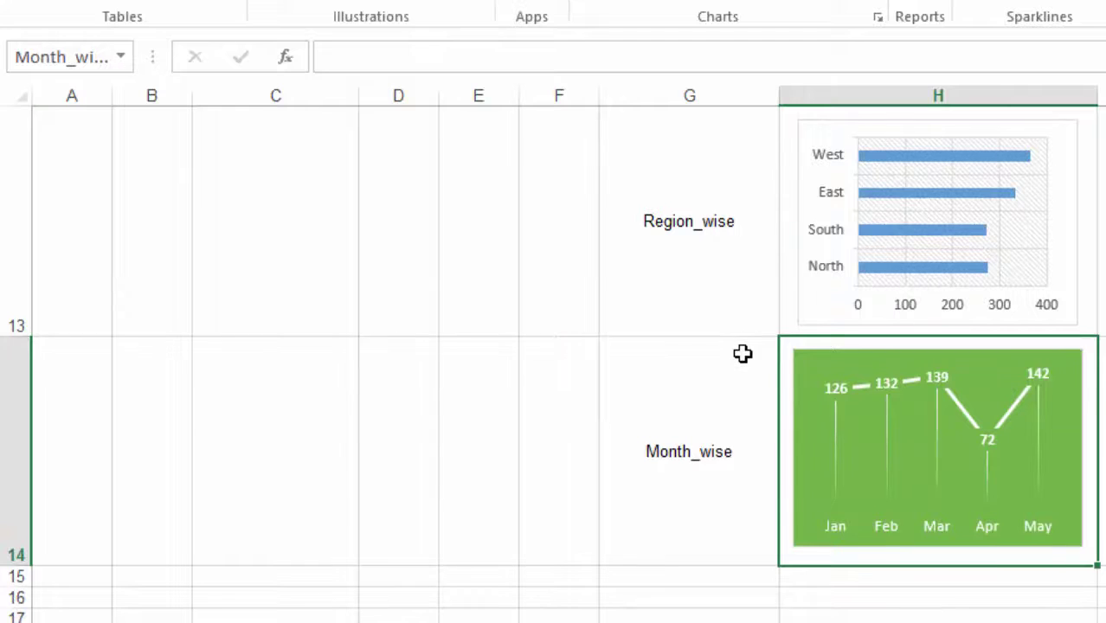
{"action": "scroll", "coordinate": [743, 354], "scroll_direction": "up", "scroll_amount": 2}
{"action": "scroll", "coordinate": [743, 353], "scroll_direction": "up", "scroll_amount": 2}
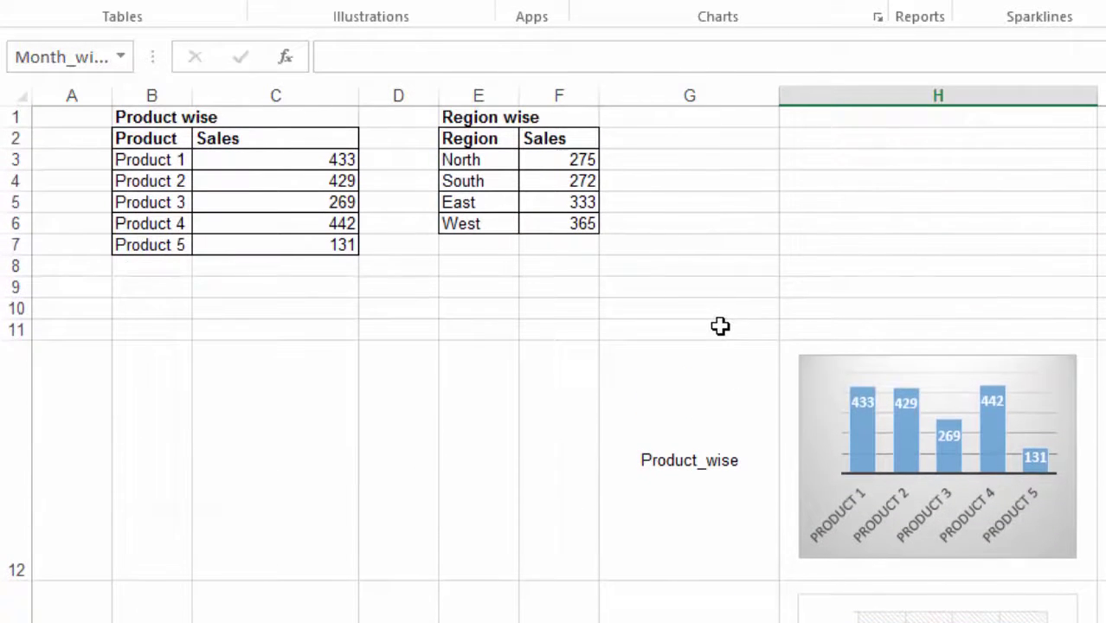
{"action": "left_click", "coordinate": [719, 326]}
{"action": "scroll", "coordinate": [708, 443], "scroll_direction": "down", "scroll_amount": 1}
{"action": "scroll", "coordinate": [708, 443], "scroll_direction": "down", "scroll_amount": 4}
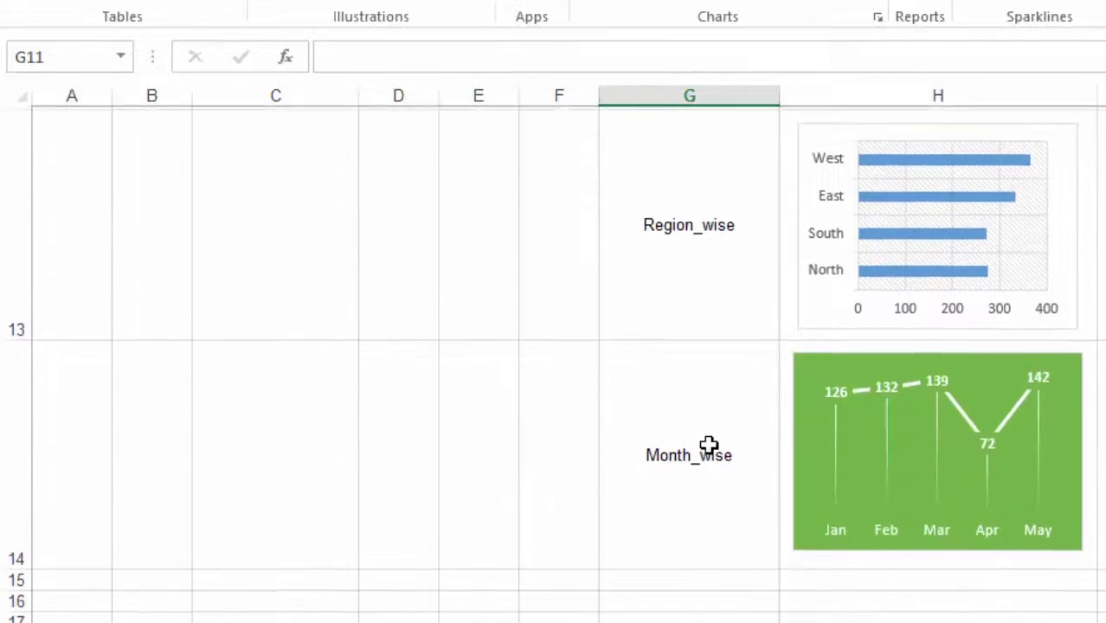
Step: Start a data validation rule for cell C16 that allows a List
{"action": "left_click", "coordinate": [262, 596]}
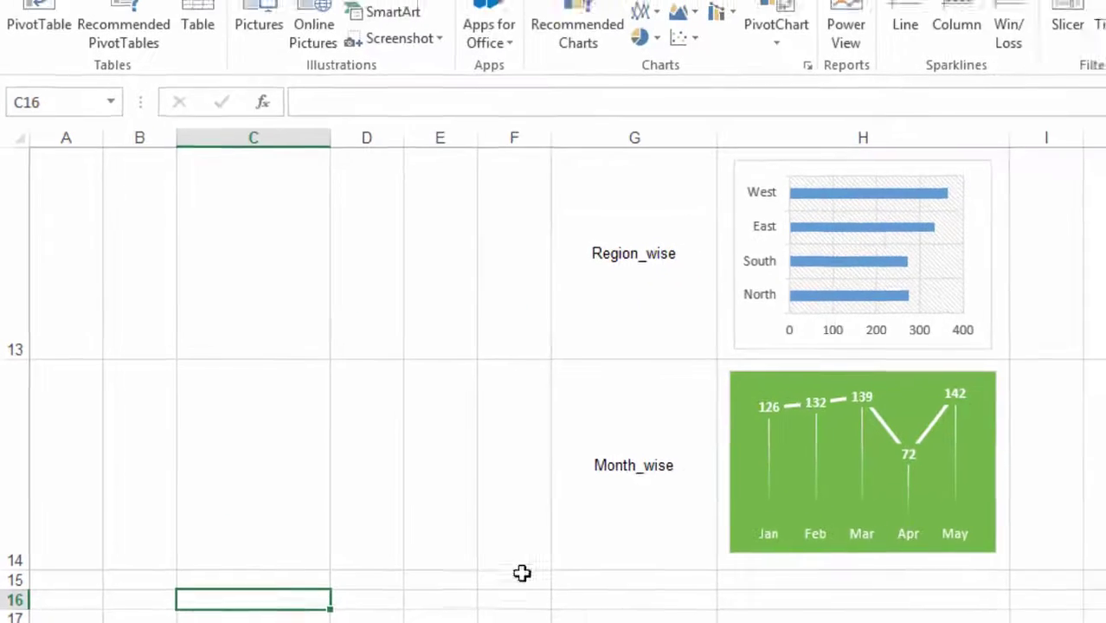
{"action": "left_click", "coordinate": [424, 27]}
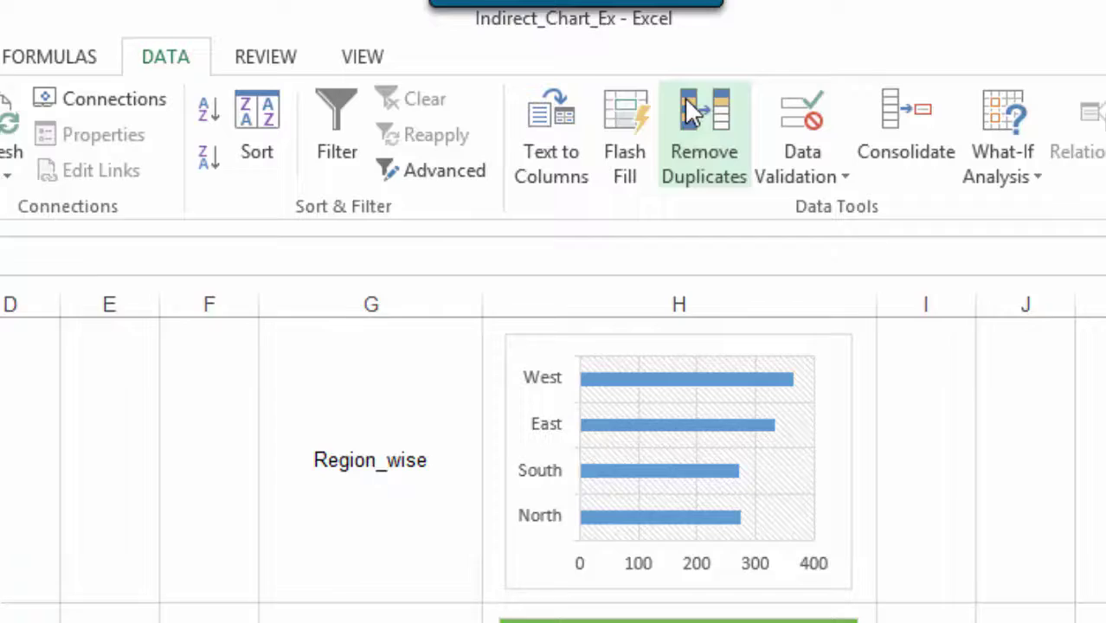
{"action": "left_click", "coordinate": [829, 96]}
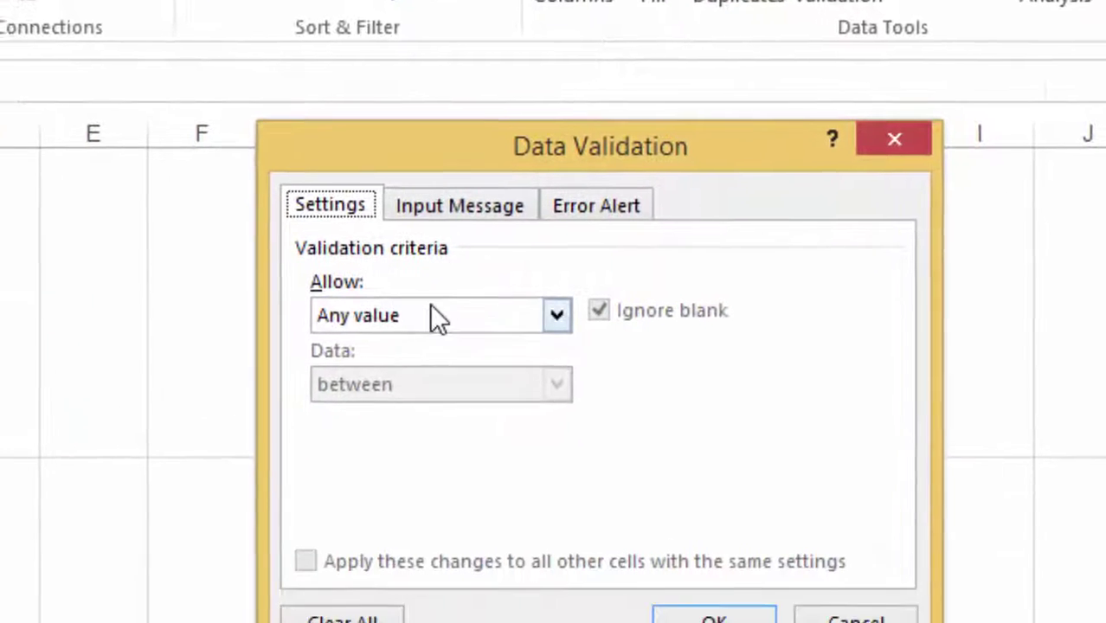
{"action": "left_click", "coordinate": [388, 472]}
{"action": "left_click", "coordinate": [367, 570]}
Step: Set the validation list's source to the chart labels in =$G$12:$G$14
{"action": "left_click", "coordinate": [528, 329]}
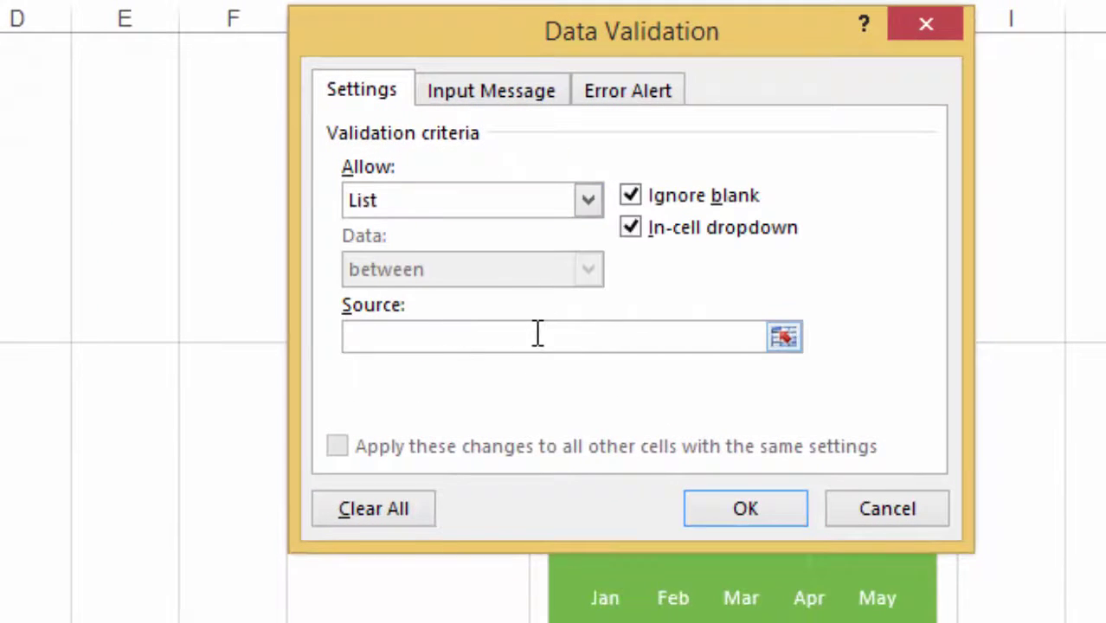
{"action": "left_click_drag", "start_coordinate": [854, 54], "coordinate": [1105, 166]}
{"action": "scroll", "coordinate": [457, 225], "scroll_direction": "up", "scroll_amount": 3}
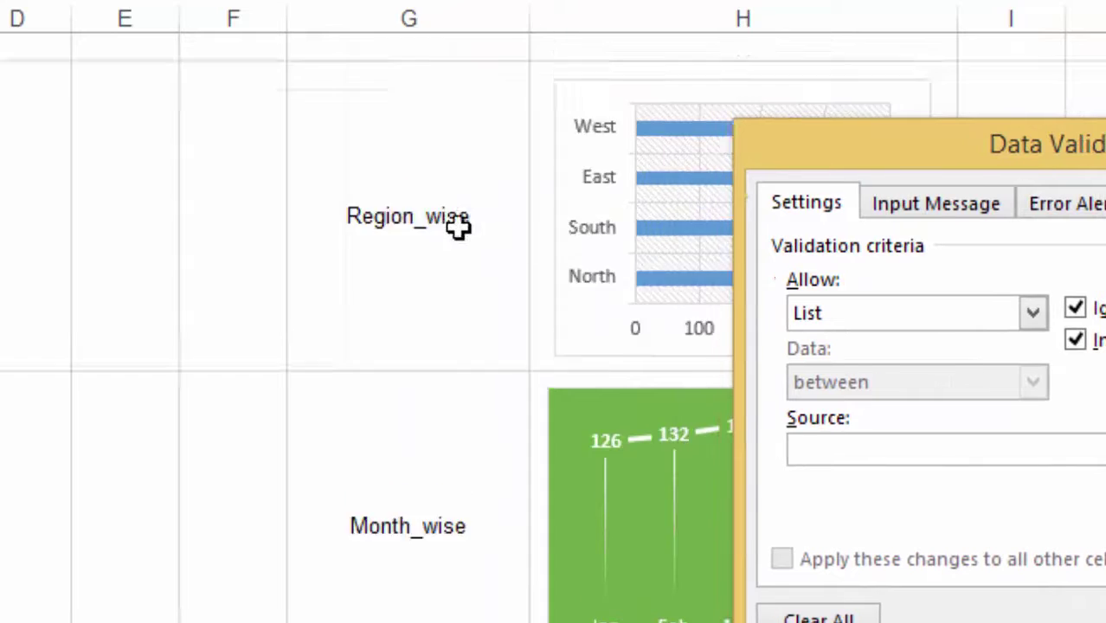
{"action": "left_click_drag", "start_coordinate": [385, 247], "coordinate": [295, 620]}
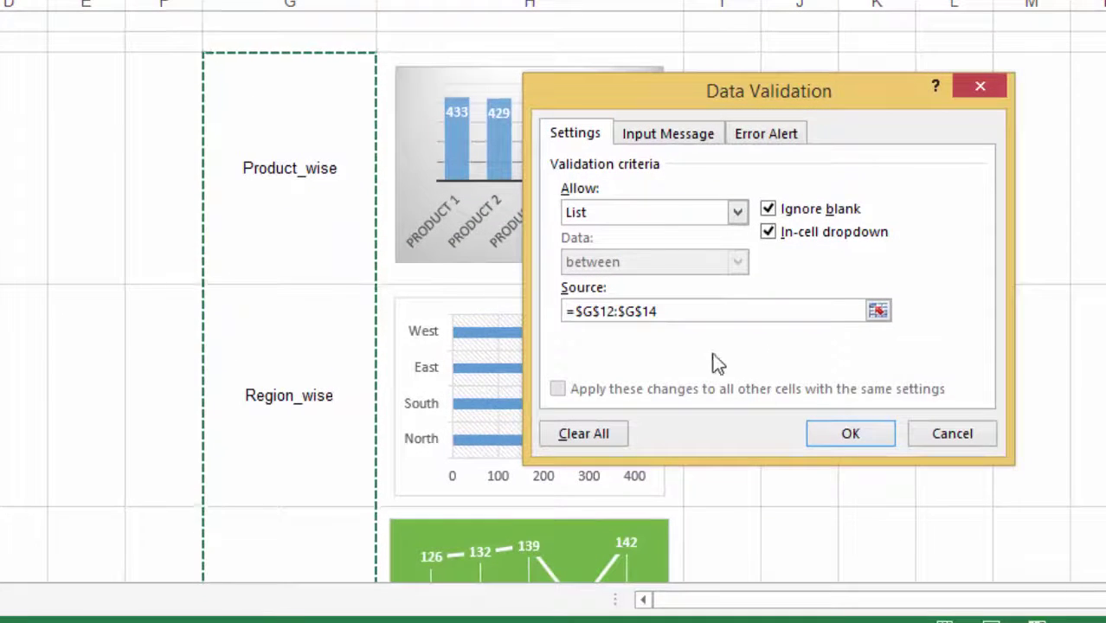
Step: Apply the list validation rule to cell C16 and fill the cell with yellow
{"action": "left_click", "coordinate": [851, 434]}
{"action": "scroll", "coordinate": [199, 314], "scroll_direction": "down", "scroll_amount": 1}
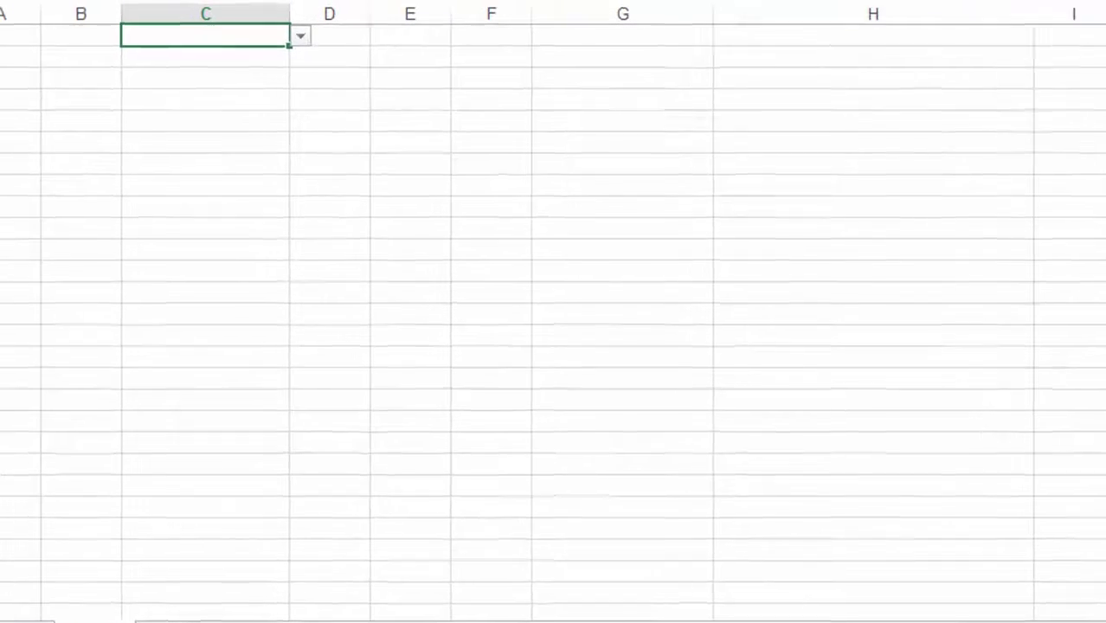
{"action": "key", "text": "alt+h"}
{"action": "key", "text": "h"}
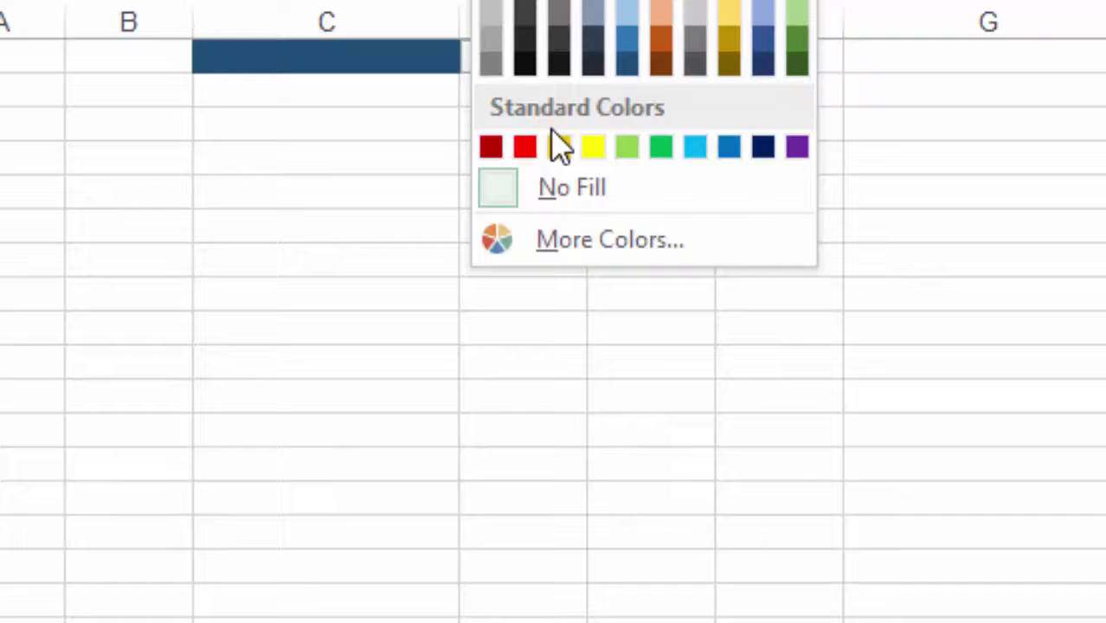
{"action": "left_click", "coordinate": [593, 147]}
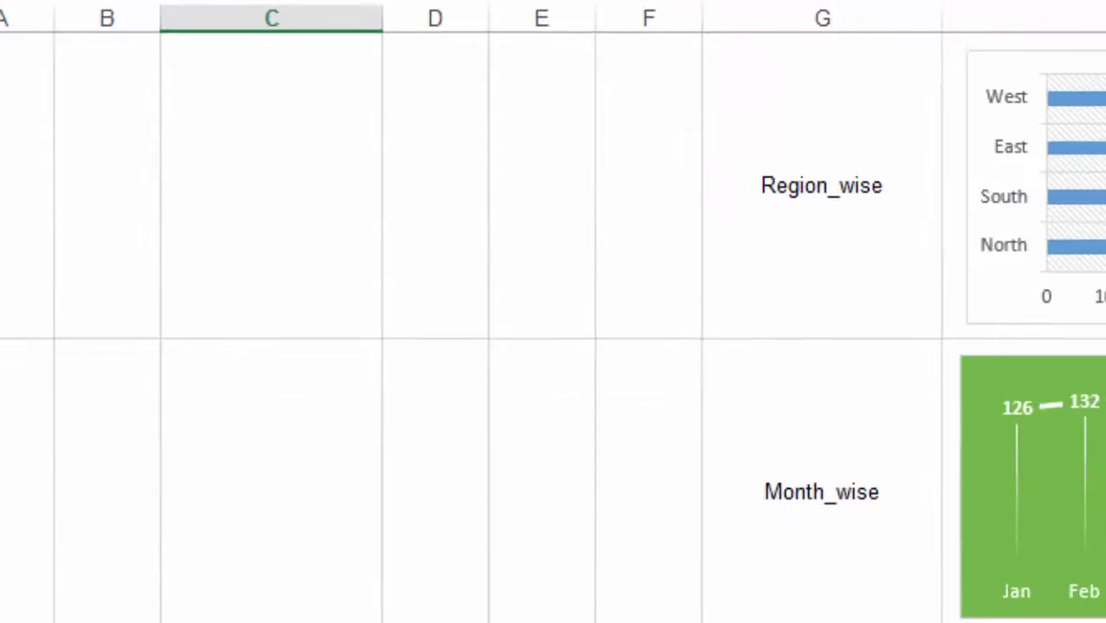
Step: Choose Product_wise from the drop-down in cell C16 and select cell G16
{"action": "left_click", "coordinate": [294, 507]}
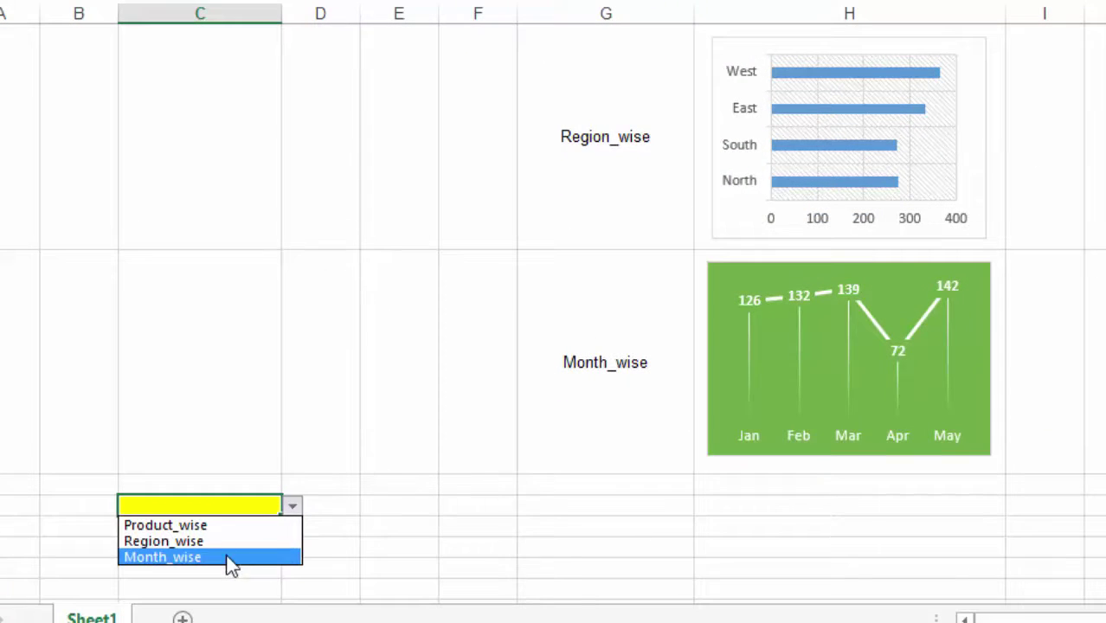
{"action": "left_click", "coordinate": [235, 526]}
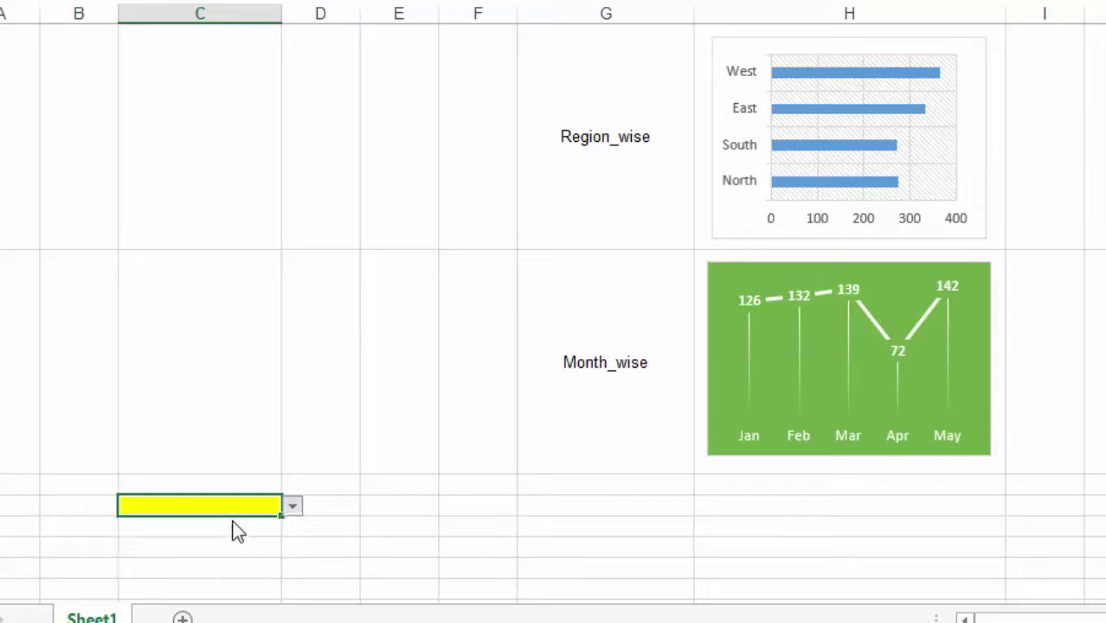
{"action": "left_click", "coordinate": [563, 507]}
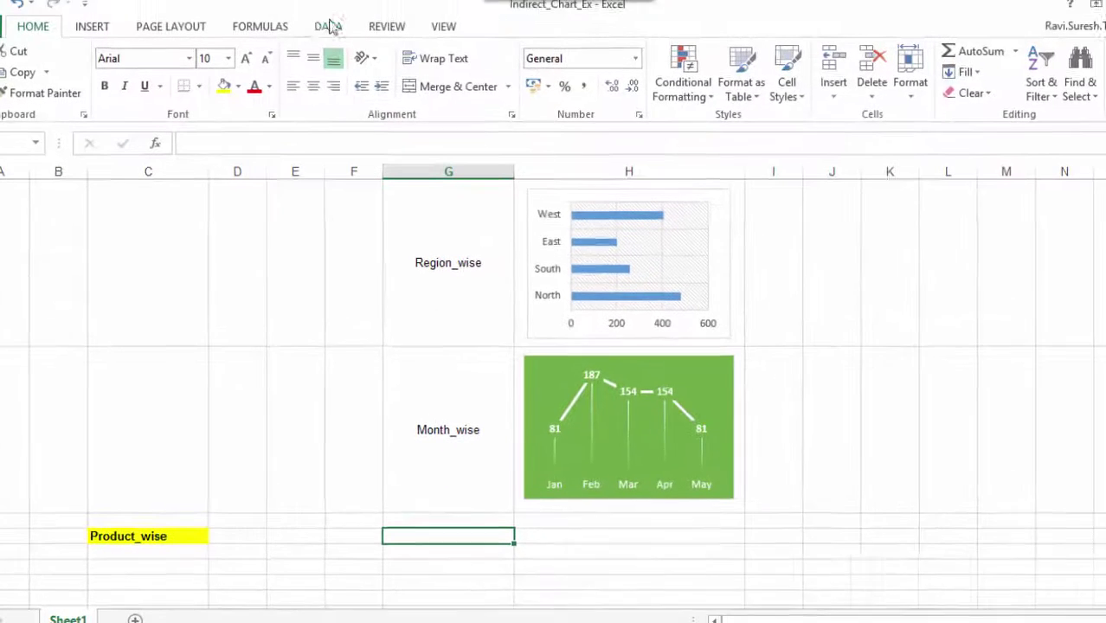
Step: Start a new workbook-scoped name, chart_to_be_displayed, with its reference set to =Sheet1!$C$16
{"action": "left_click", "coordinate": [277, 33]}
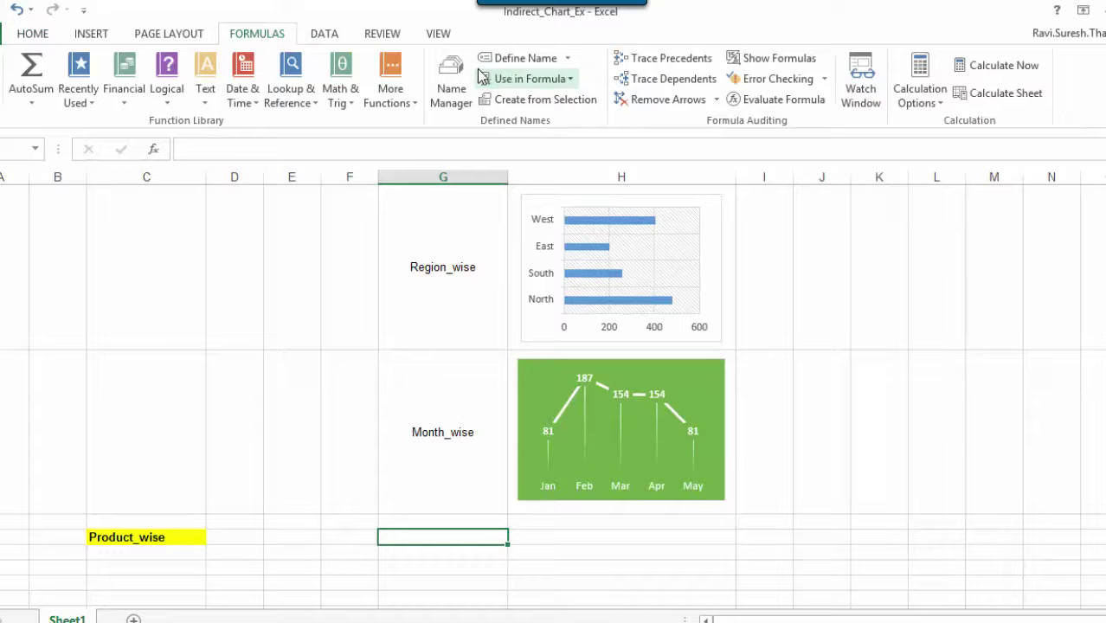
{"action": "left_click", "coordinate": [451, 82]}
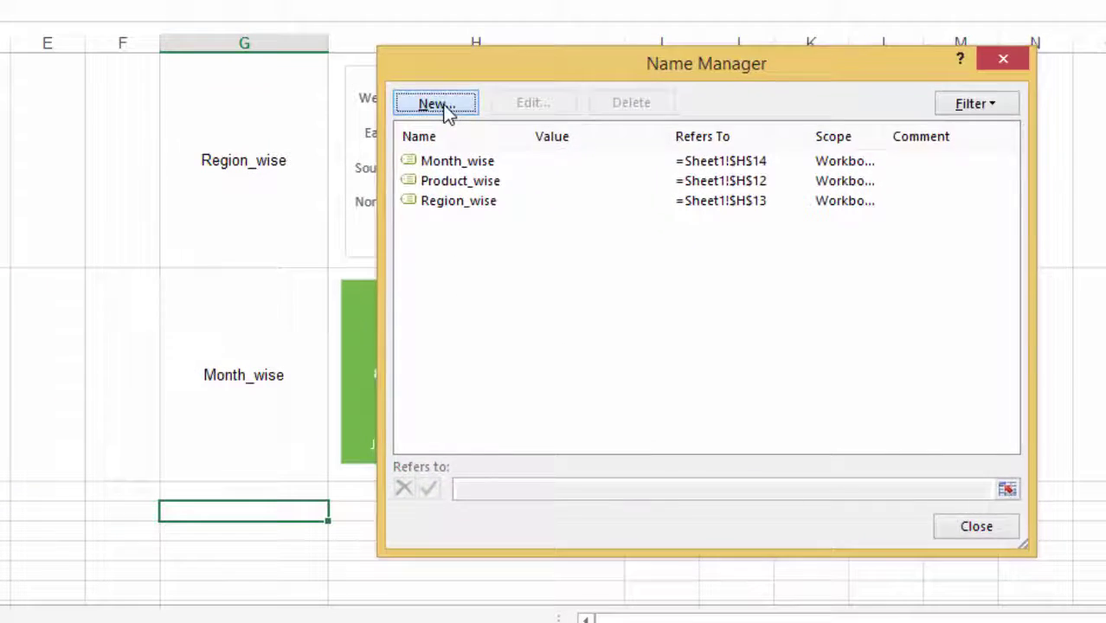
{"action": "left_click", "coordinate": [591, 223]}
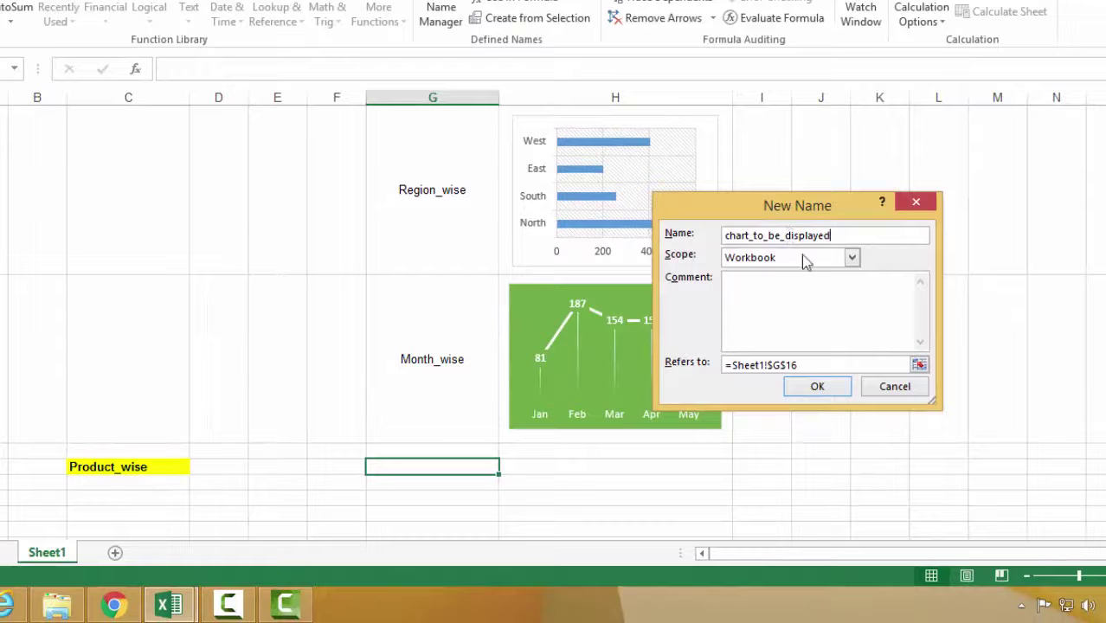
{"action": "left_click", "coordinate": [777, 364]}
{"action": "key", "text": "BackSpace"}
{"action": "type", "text": "C"}
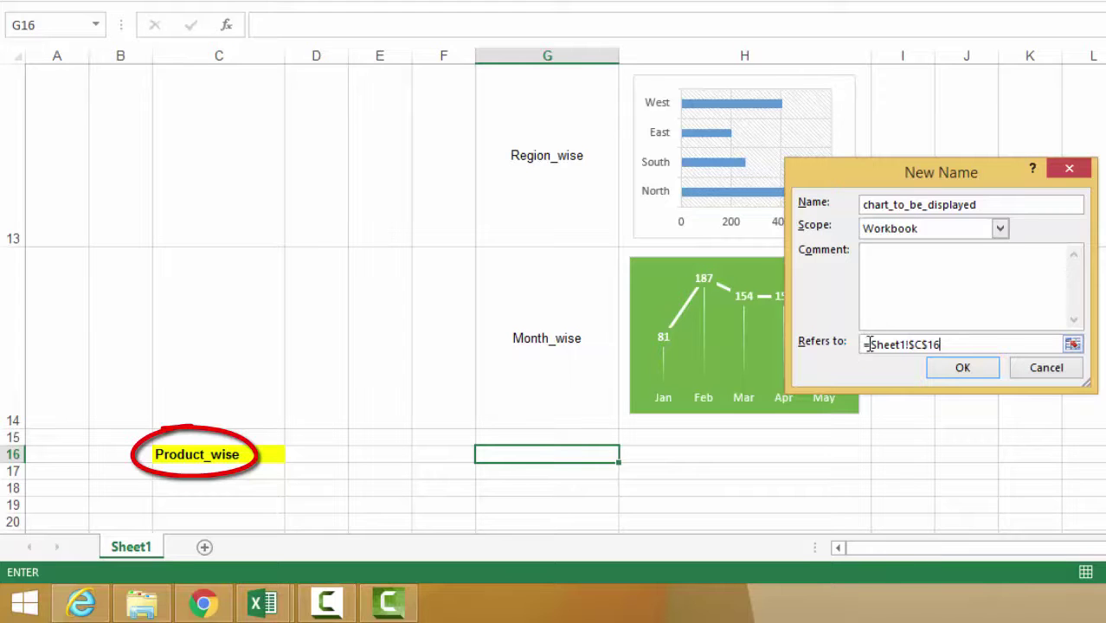
Step: Wrap the name's reference as =indirect(Sheet1!$C$16), save the name and check its entry among the defined names
{"action": "left_click", "coordinate": [868, 345]}
{"action": "type", "text": "Ind"}
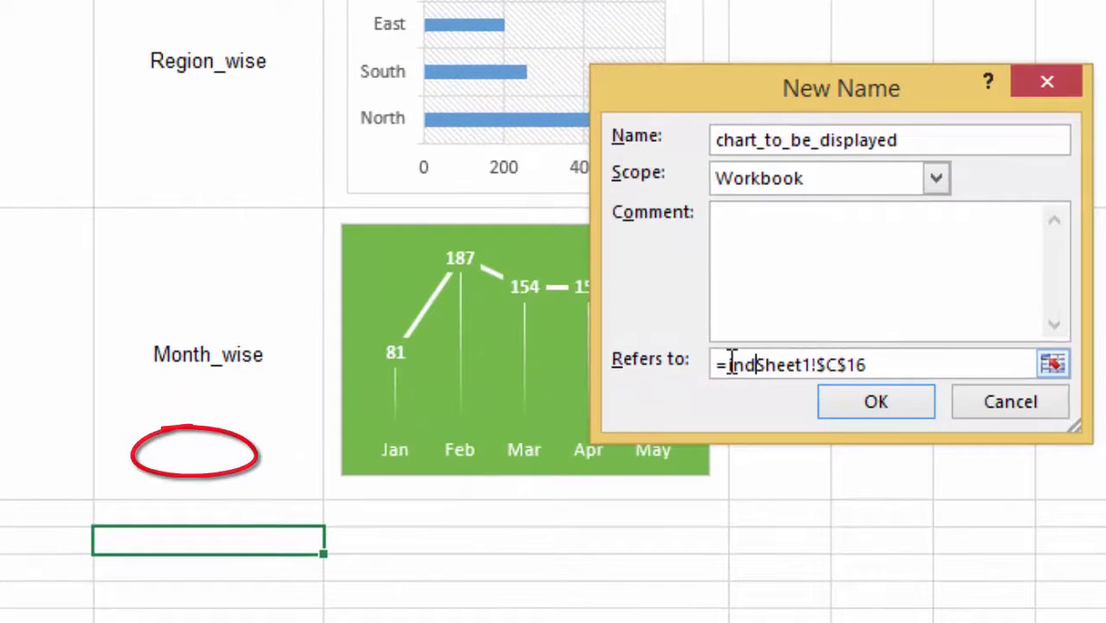
{"action": "type", "text": "irect"}
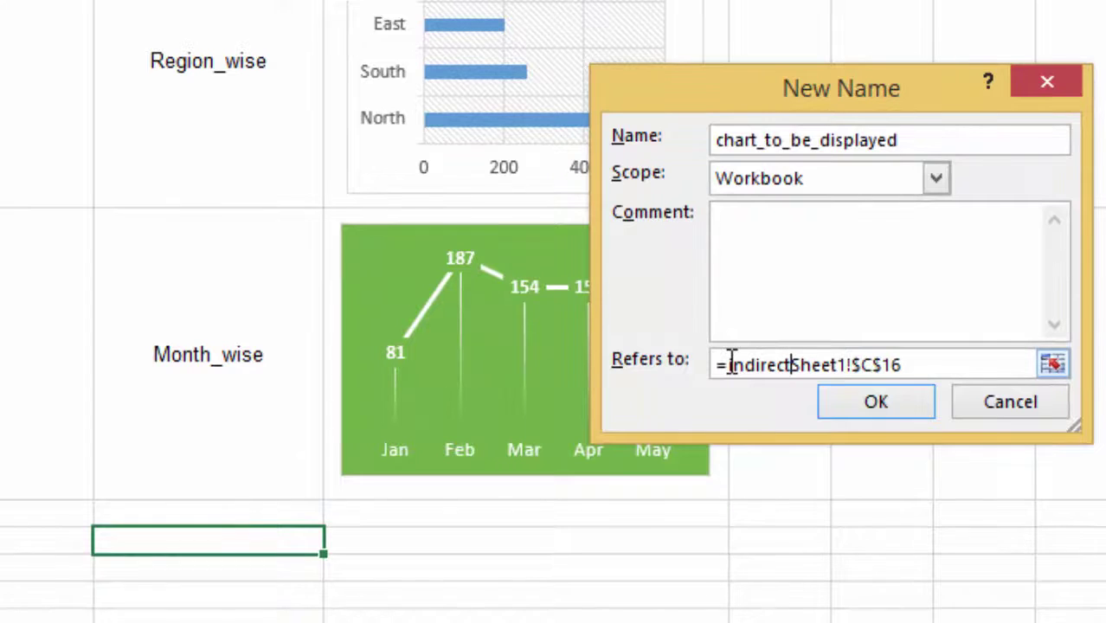
{"action": "type", "text": "("}
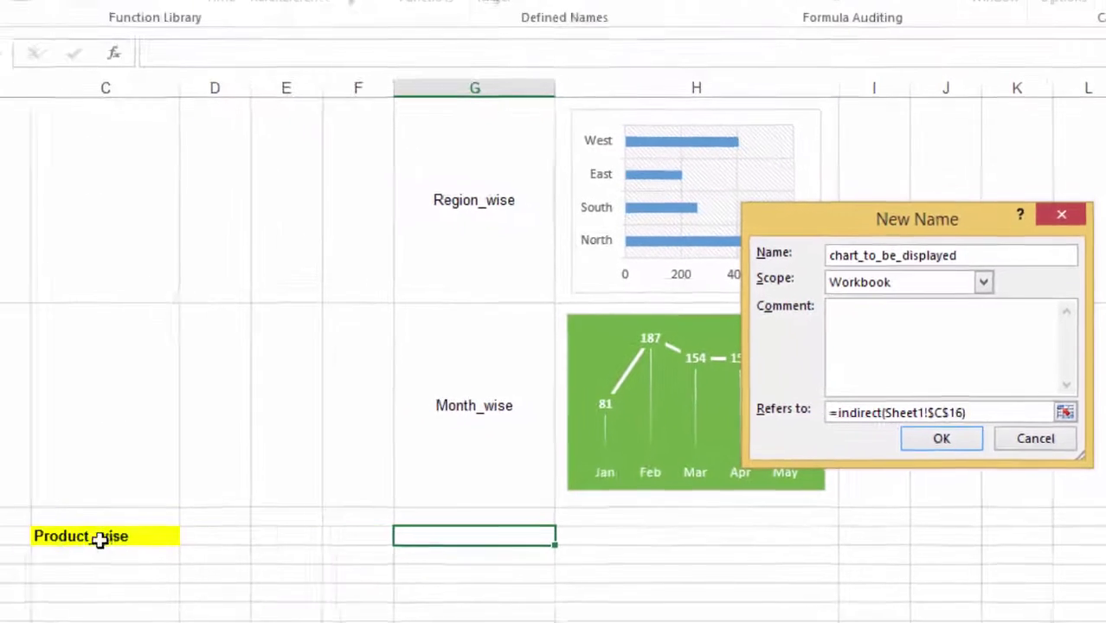
{"action": "left_click", "coordinate": [959, 450]}
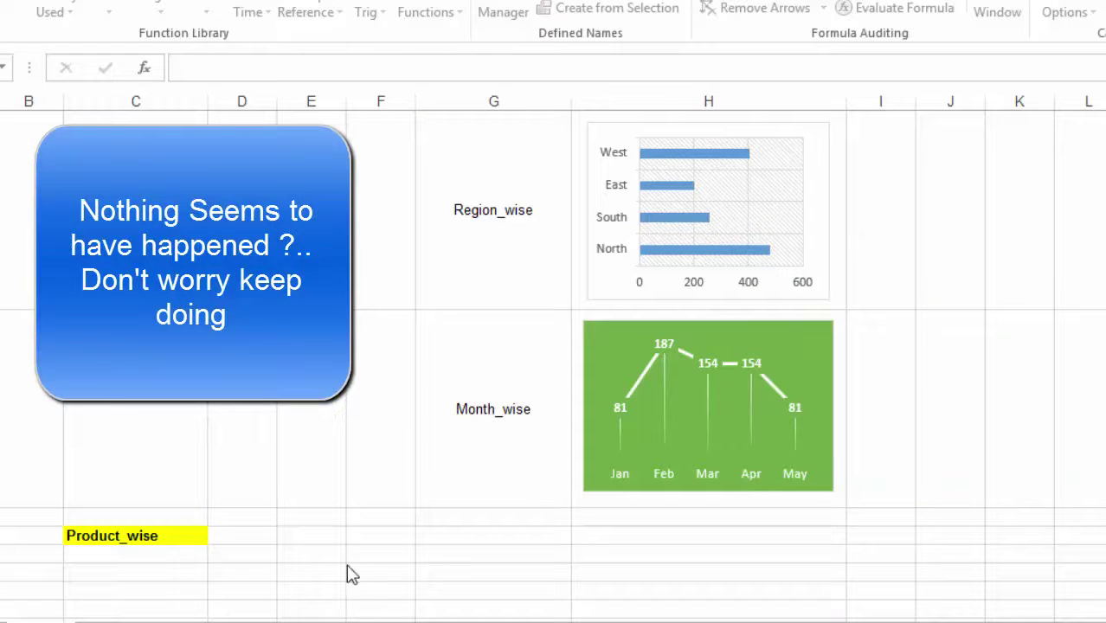
{"action": "key", "text": "ctrl+F3"}
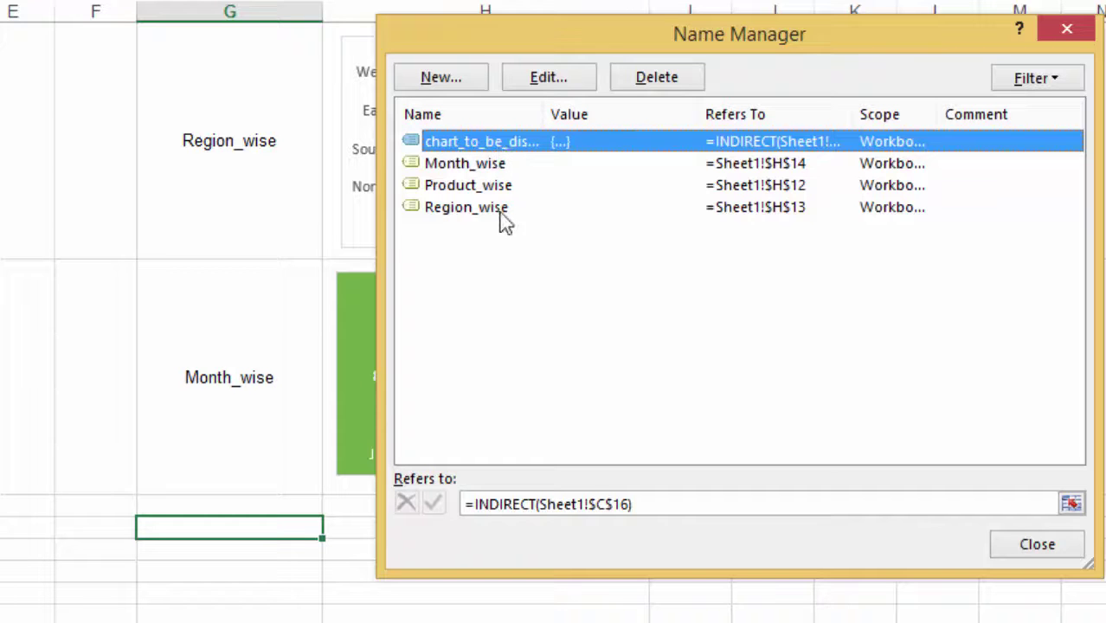
{"action": "left_click", "coordinate": [1038, 545]}
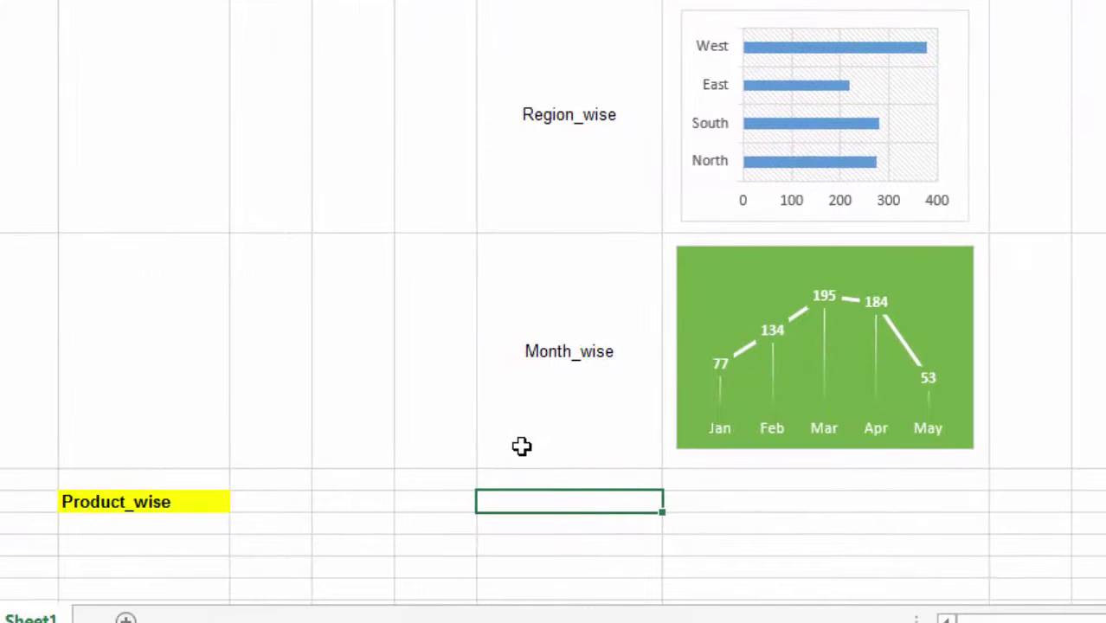
Step: Copy the green Month_wise chart and paste it as a picture at cell G16
{"action": "left_click", "coordinate": [688, 267]}
{"action": "right_click", "coordinate": [688, 262]}
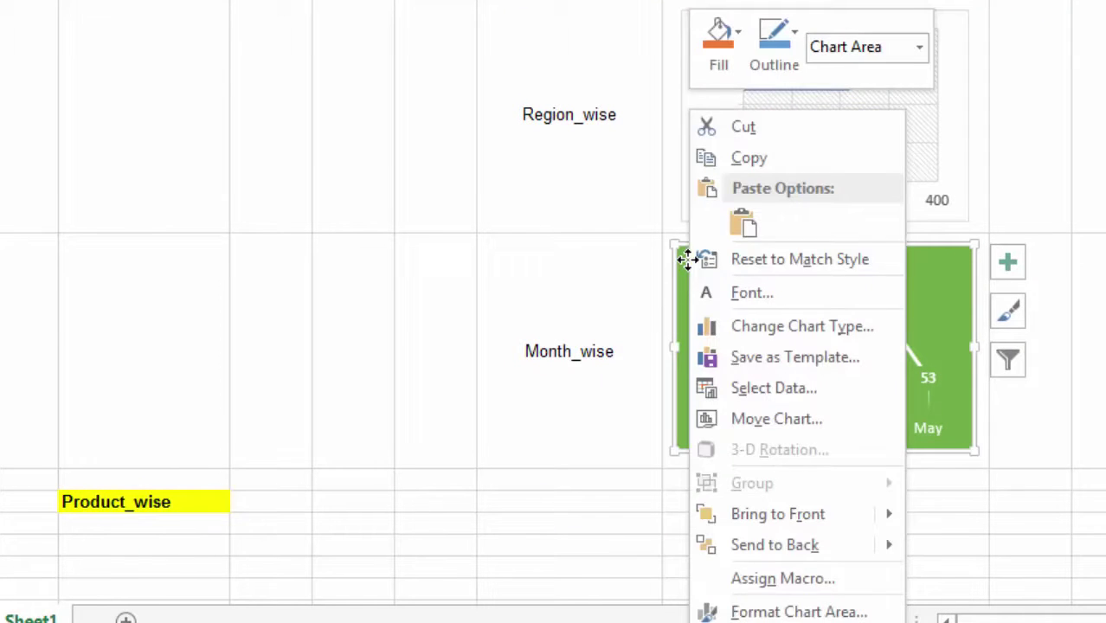
{"action": "left_click", "coordinate": [770, 158]}
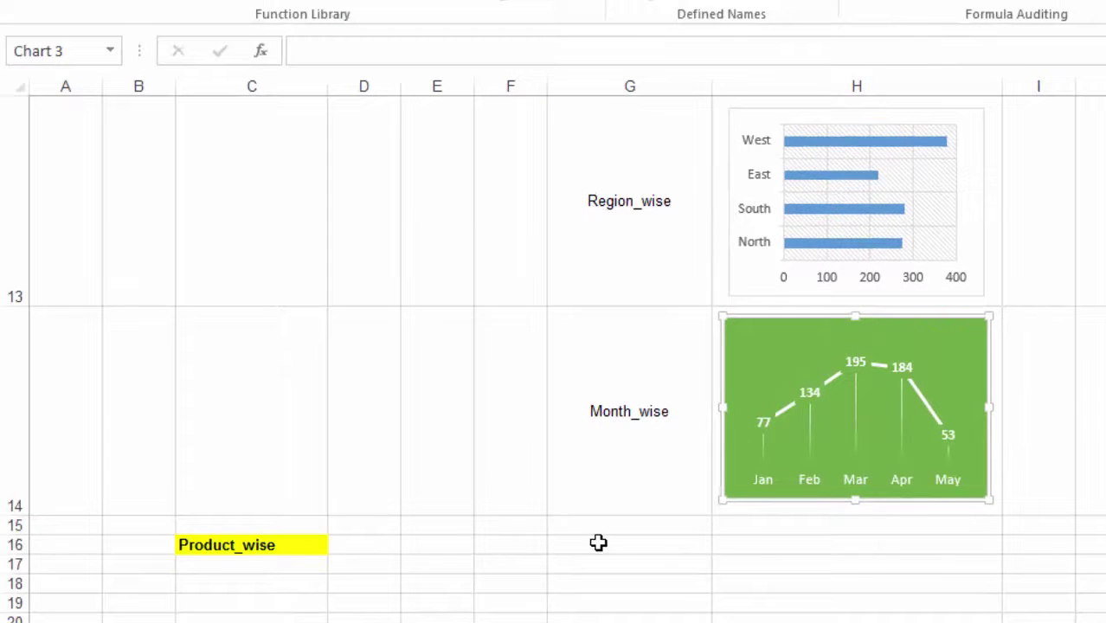
{"action": "left_click", "coordinate": [599, 542]}
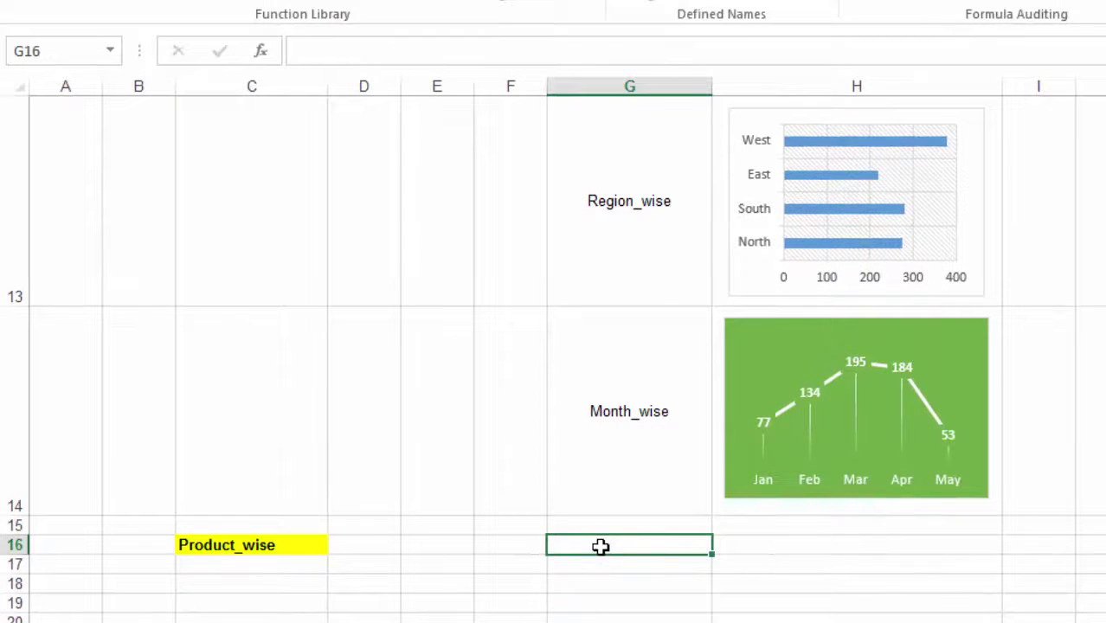
{"action": "right_click", "coordinate": [601, 547]}
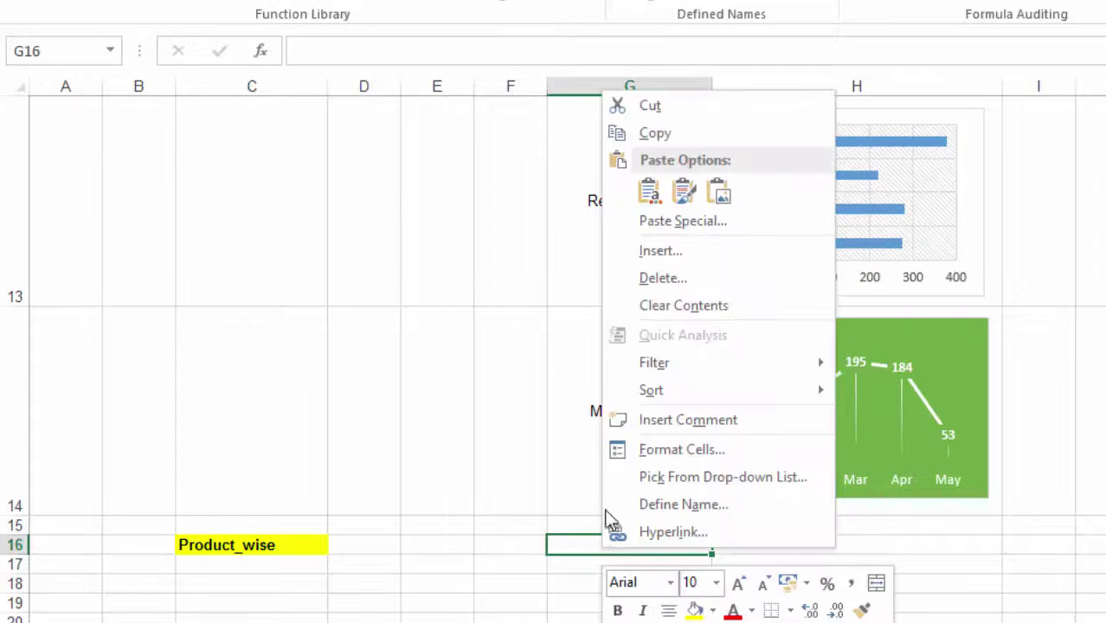
{"action": "left_click", "coordinate": [718, 192]}
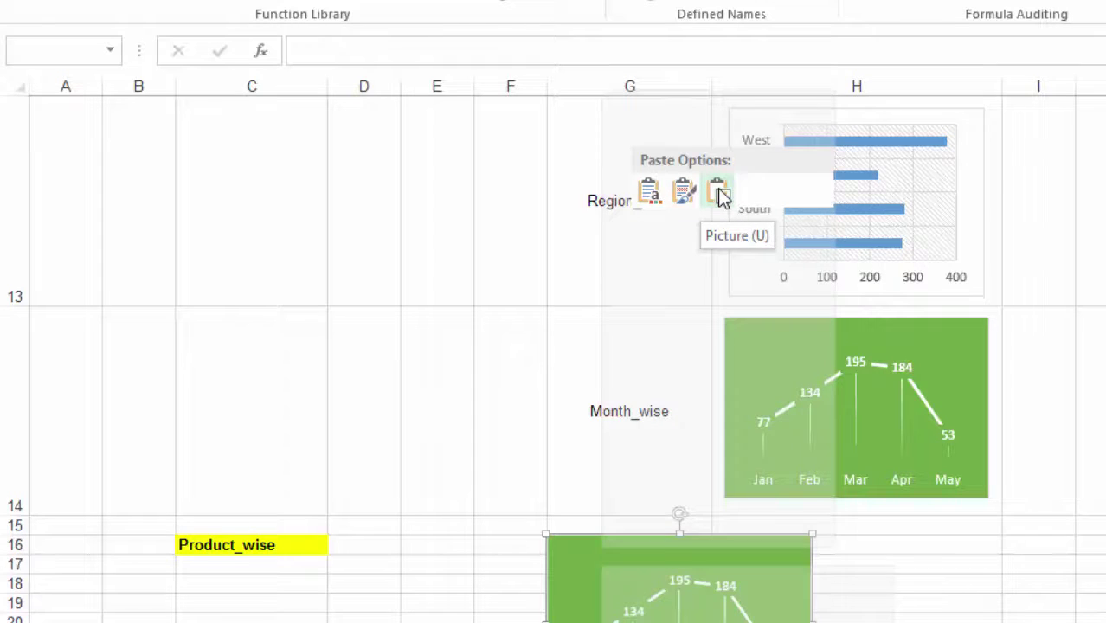
Step: Link the pasted picture to the defined name with the formula =chart_to_be_displayed
{"action": "scroll", "coordinate": [611, 551], "scroll_direction": "down", "scroll_amount": 1}
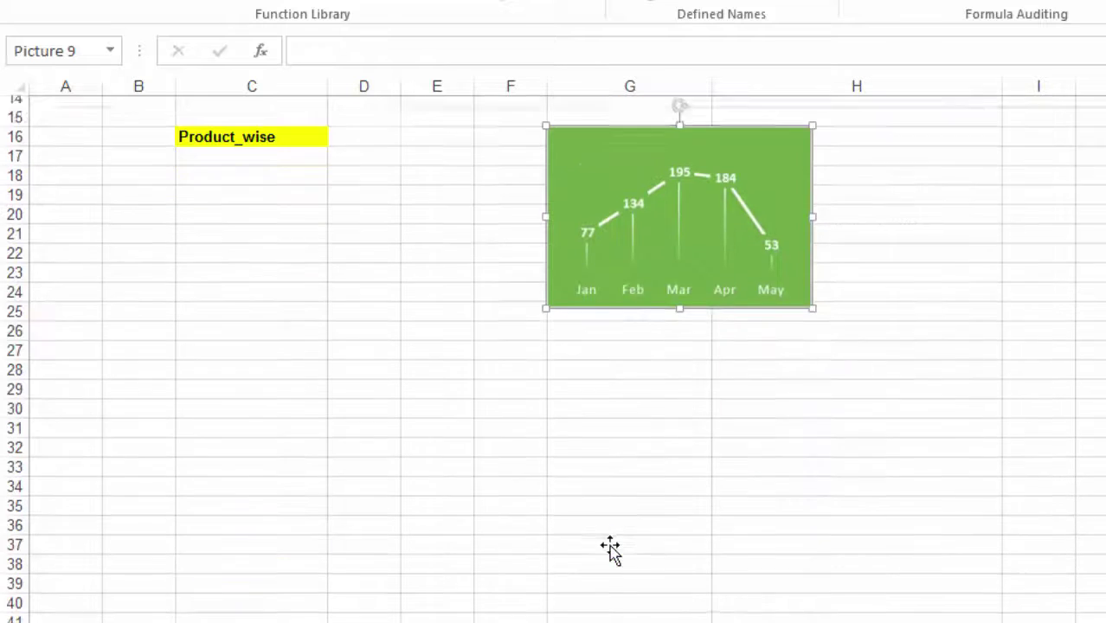
{"action": "scroll", "coordinate": [610, 551], "scroll_direction": "up", "scroll_amount": 2}
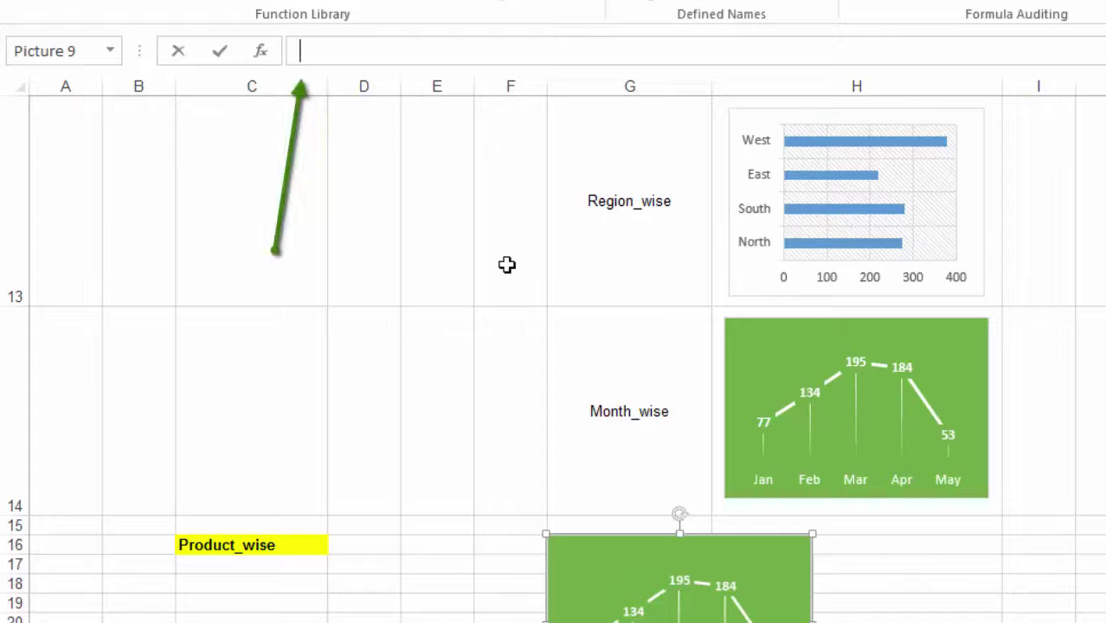
{"action": "type", "text": "cha"}
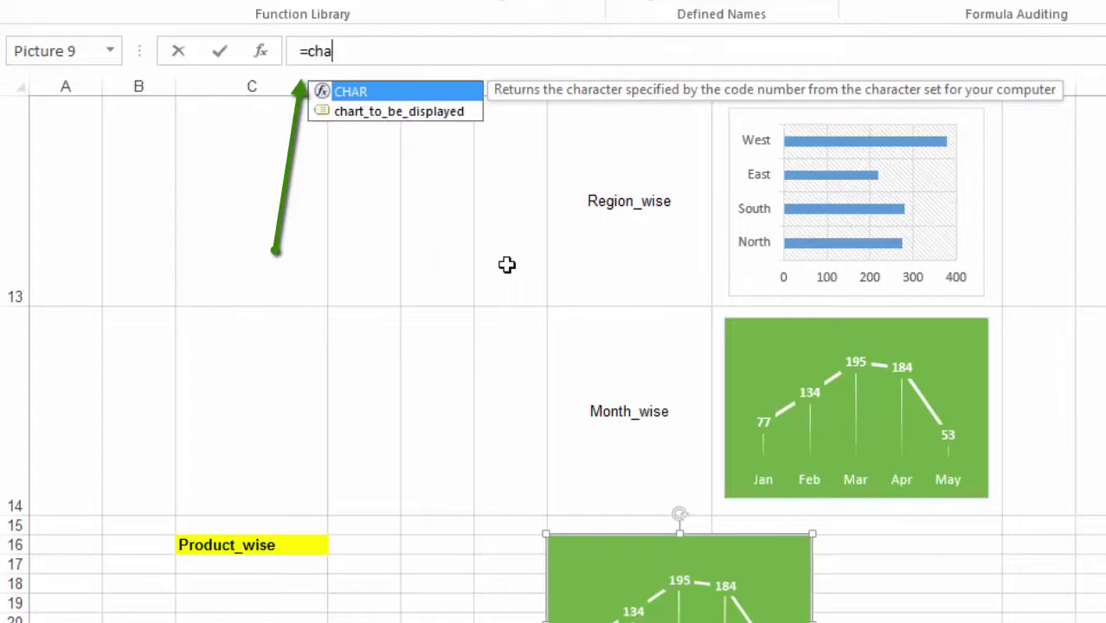
{"action": "type", "text": "rt"}
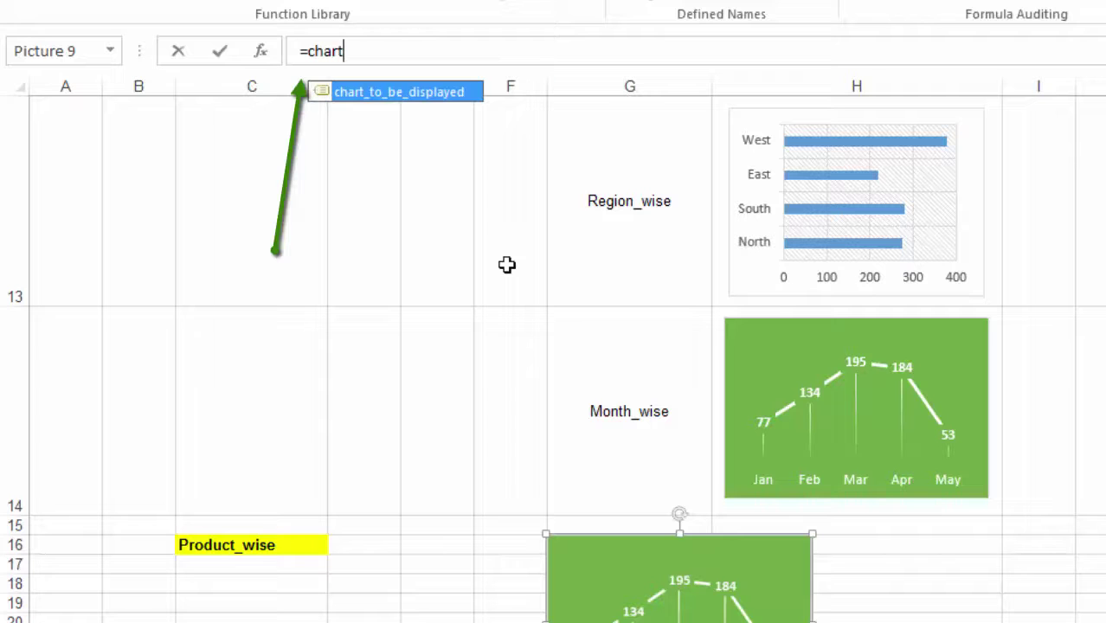
{"action": "key", "text": "Tab"}
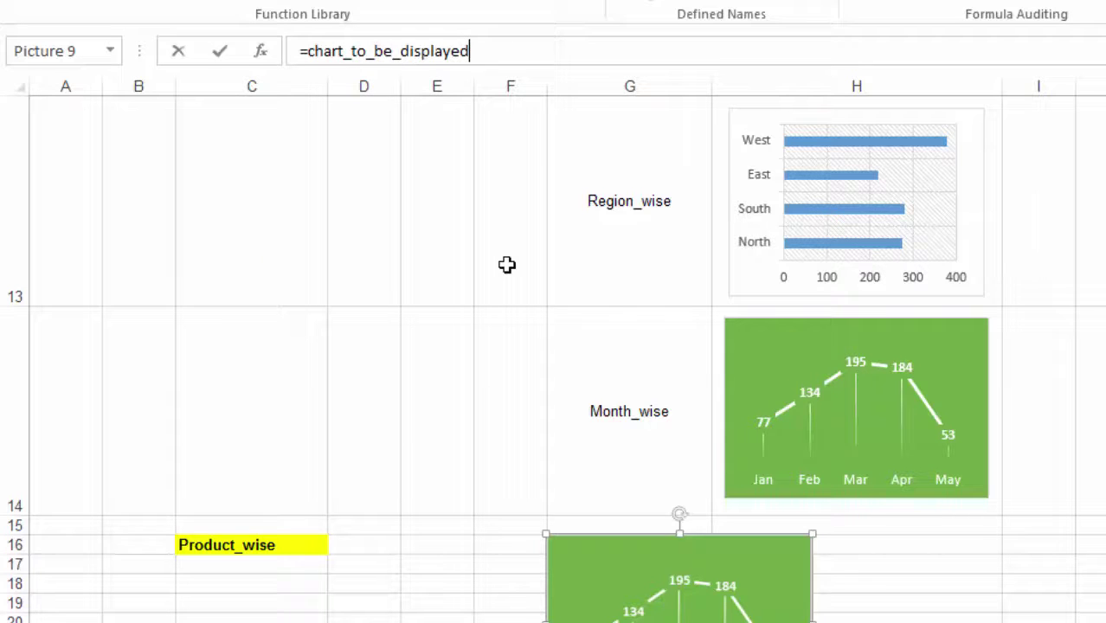
{"action": "key", "text": "Return"}
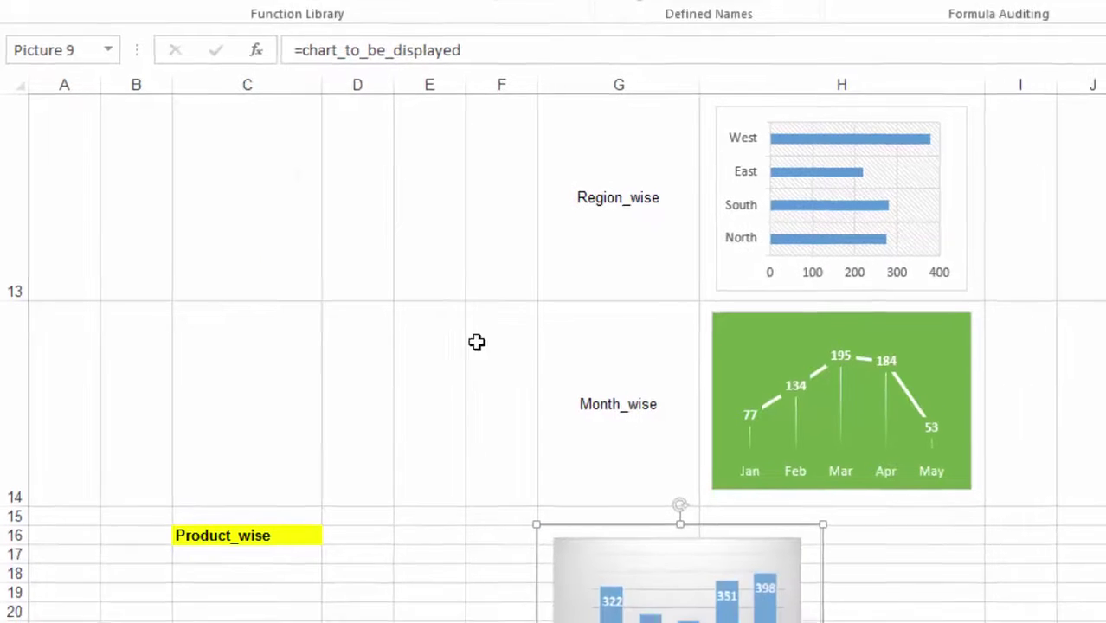
Step: Choose Region_wise from the drop-down in C16 and compare the linked picture with the original Region_wise chart
{"action": "scroll", "coordinate": [475, 360], "scroll_direction": "down", "scroll_amount": 1}
{"action": "scroll", "coordinate": [489, 372], "scroll_direction": "up", "scroll_amount": 1}
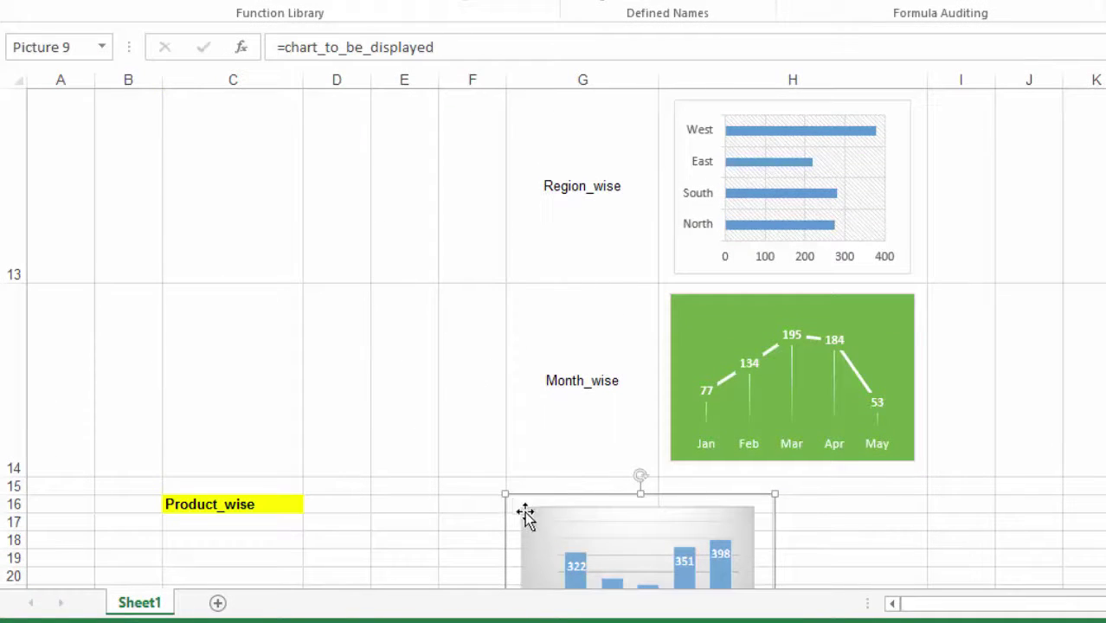
{"action": "left_click", "coordinate": [247, 506]}
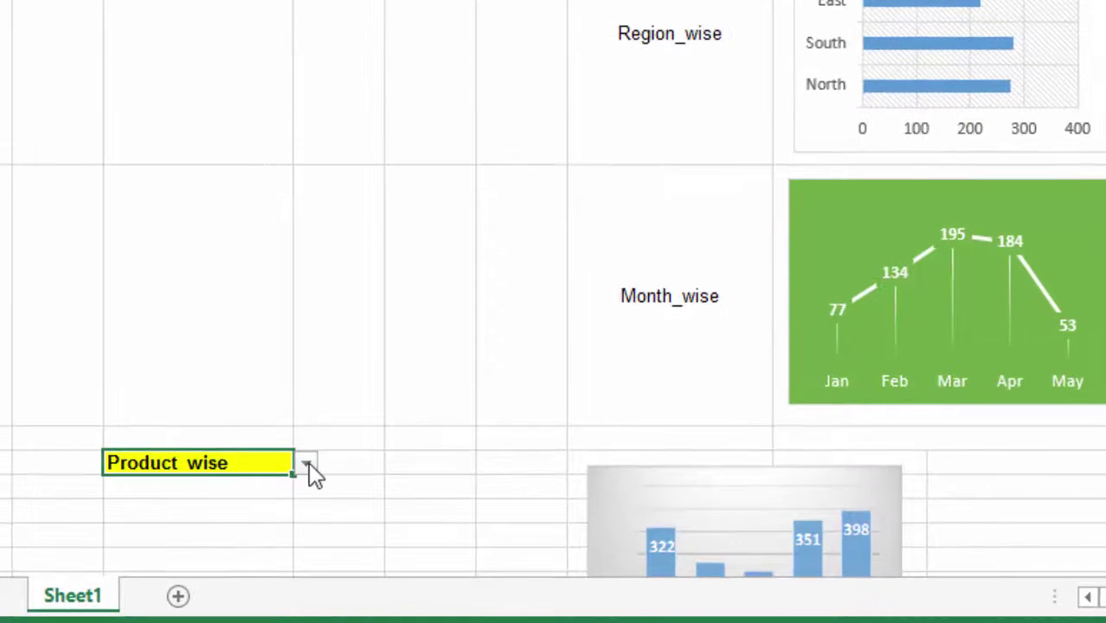
{"action": "left_click", "coordinate": [307, 467]}
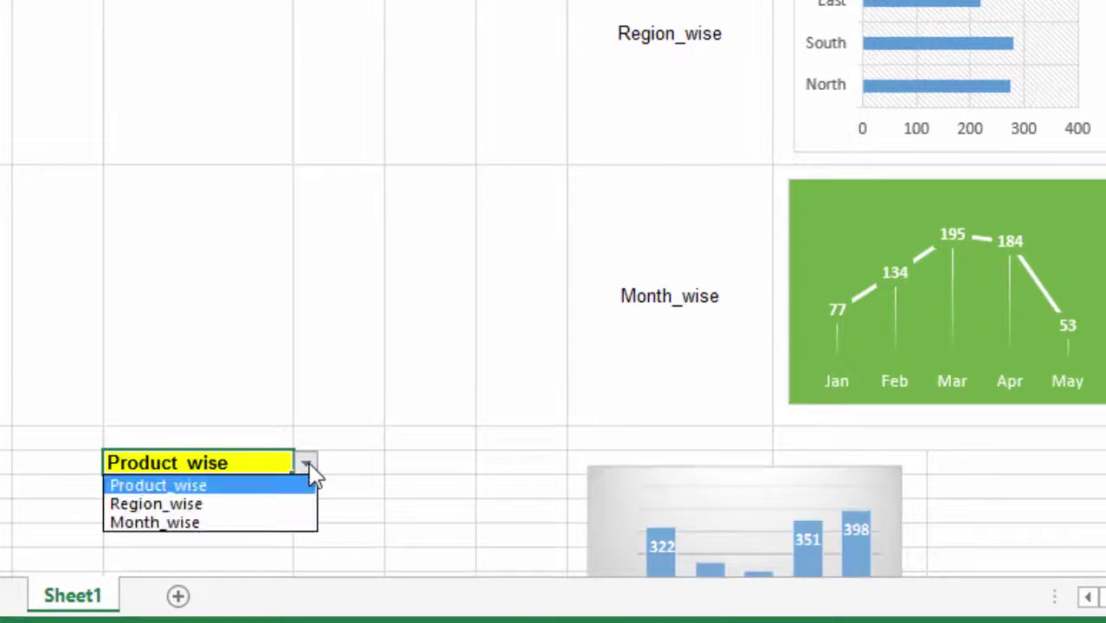
{"action": "left_click", "coordinate": [249, 506]}
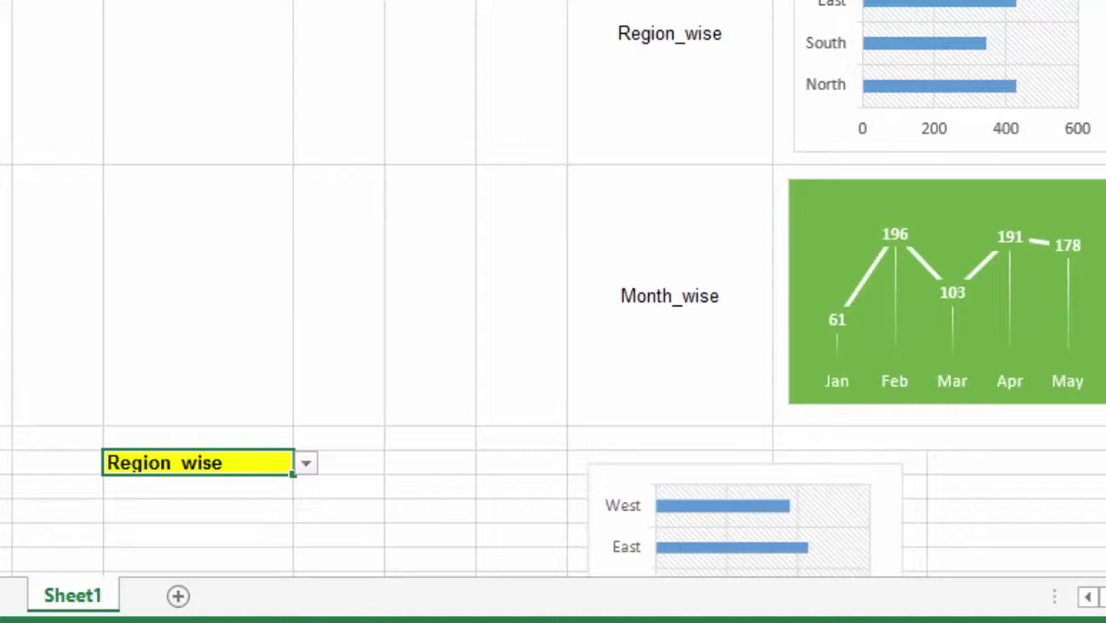
{"action": "scroll", "coordinate": [555, 311], "scroll_direction": "down", "scroll_amount": 3}
{"action": "scroll", "coordinate": [554, 312], "scroll_direction": "up", "scroll_amount": 3}
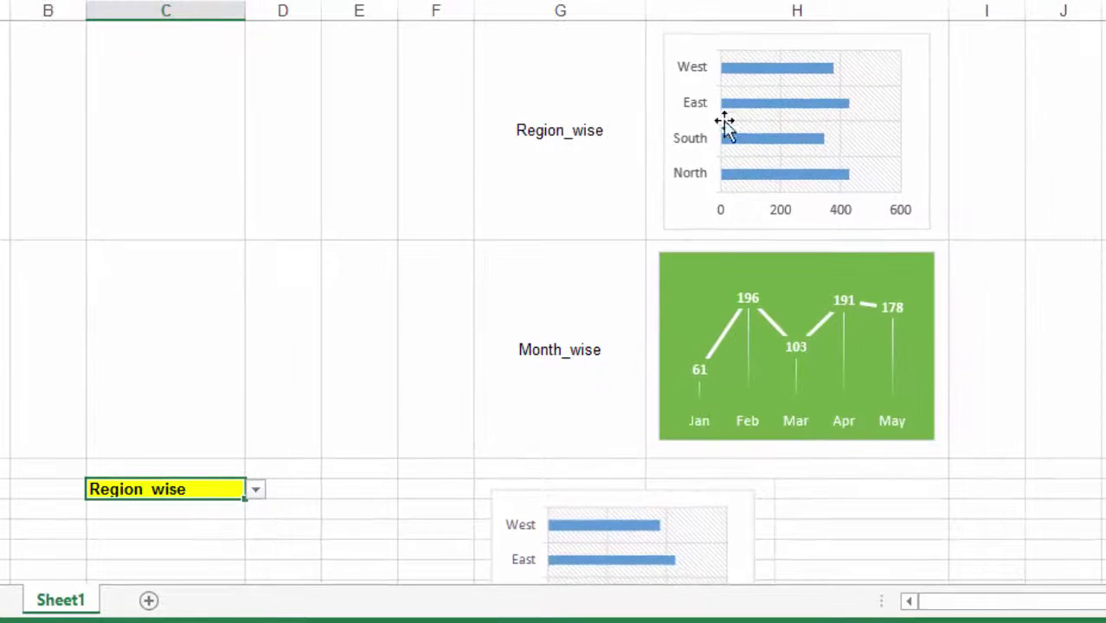
Step: Test C16 with Month_wise and with Product_wise, comparing the linked picture with the product sales table and chart
{"action": "left_click", "coordinate": [260, 495]}
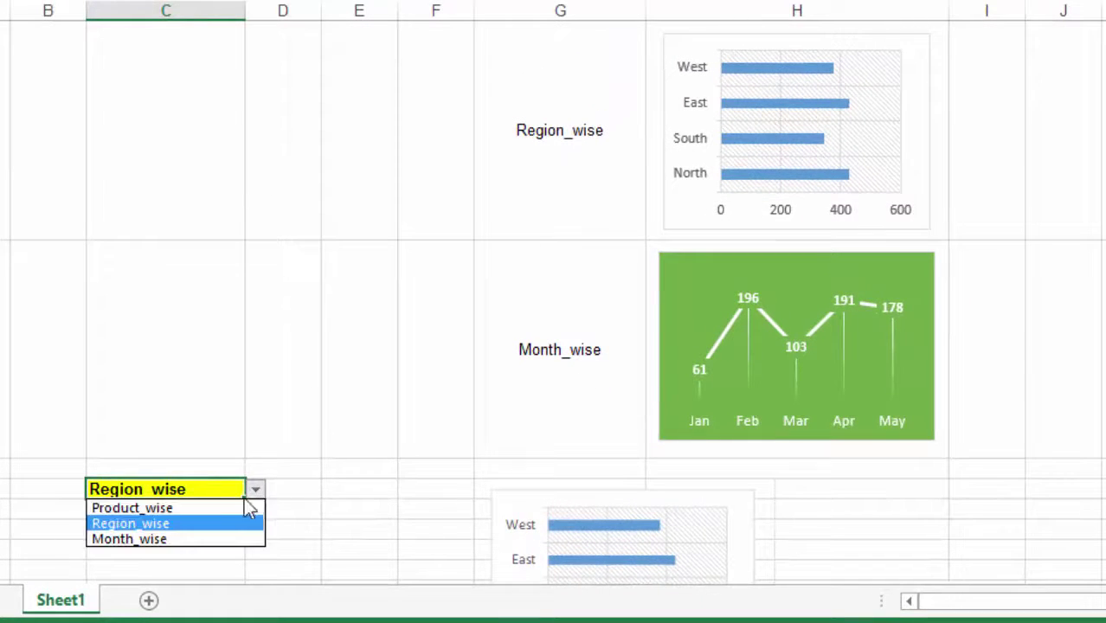
{"action": "left_click", "coordinate": [199, 538]}
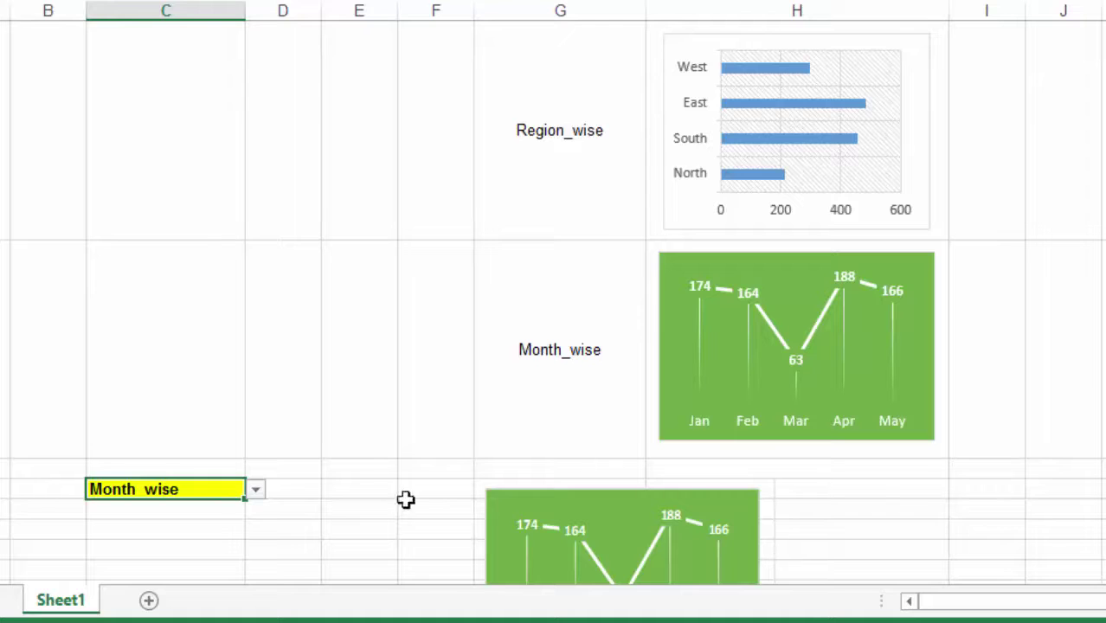
{"action": "left_click", "coordinate": [257, 492]}
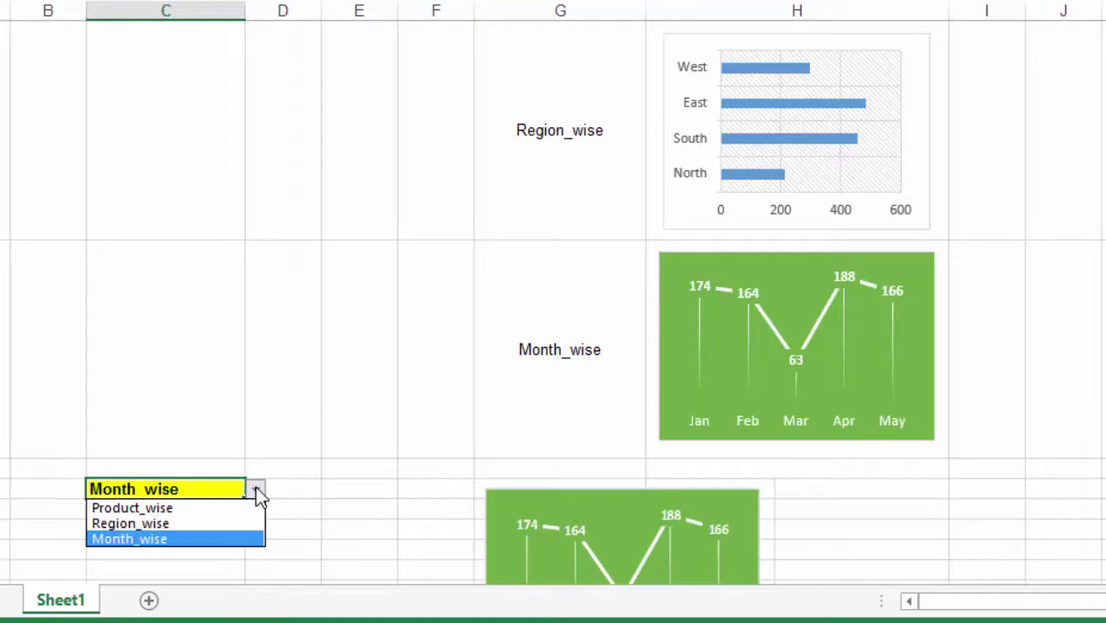
{"action": "left_click", "coordinate": [210, 508]}
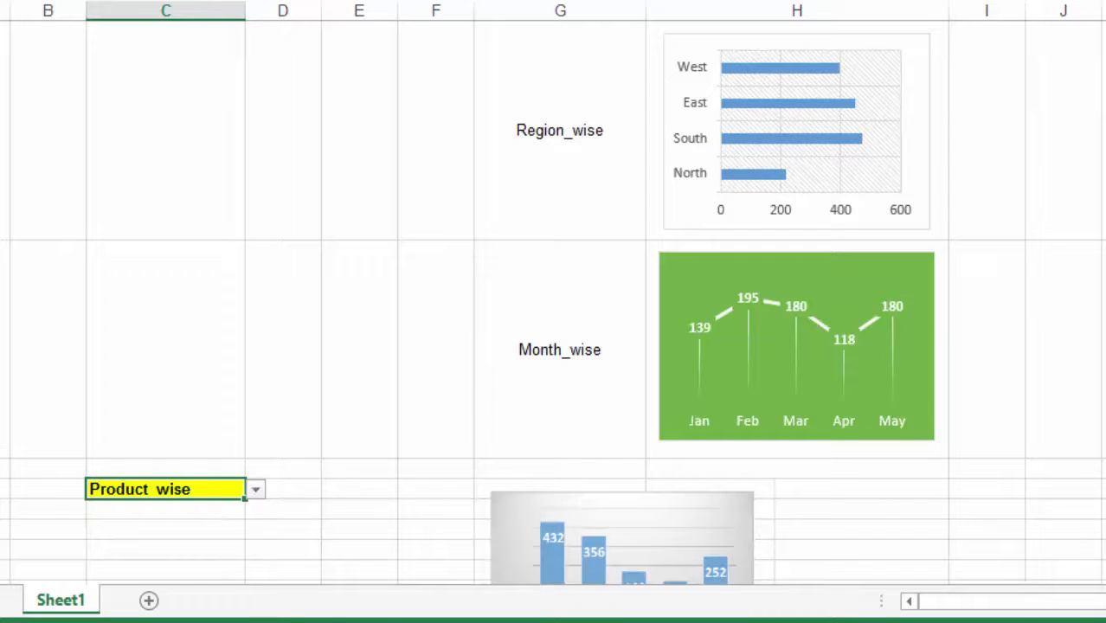
{"action": "scroll", "coordinate": [554, 303], "scroll_direction": "up", "scroll_amount": 5}
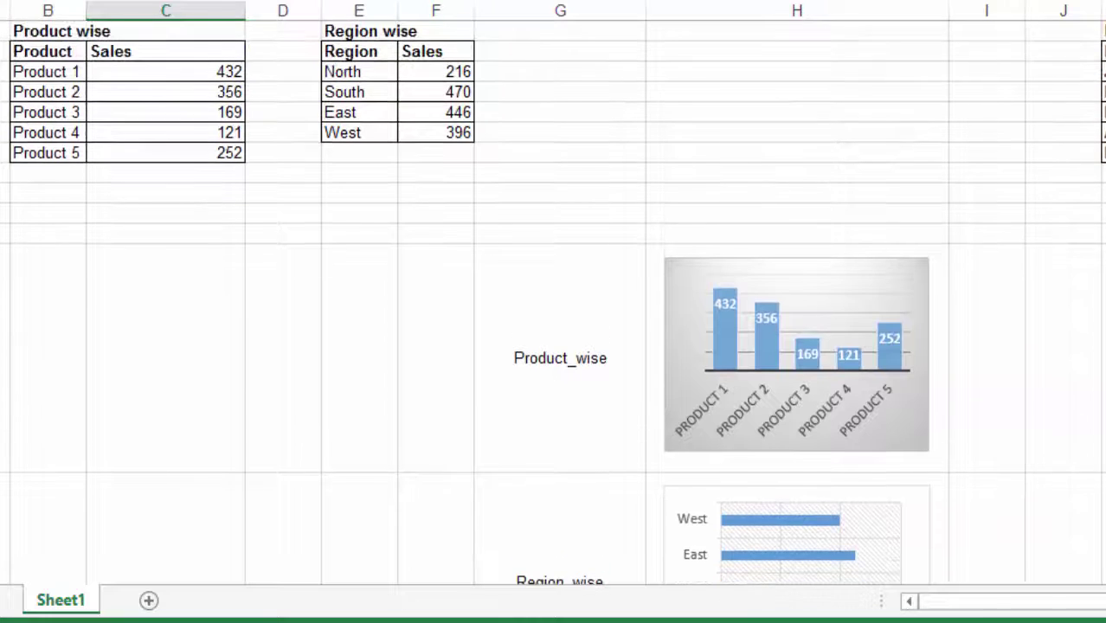
{"action": "scroll", "coordinate": [555, 303], "scroll_direction": "down", "scroll_amount": 8}
{"action": "scroll", "coordinate": [554, 303], "scroll_direction": "up", "scroll_amount": 2}
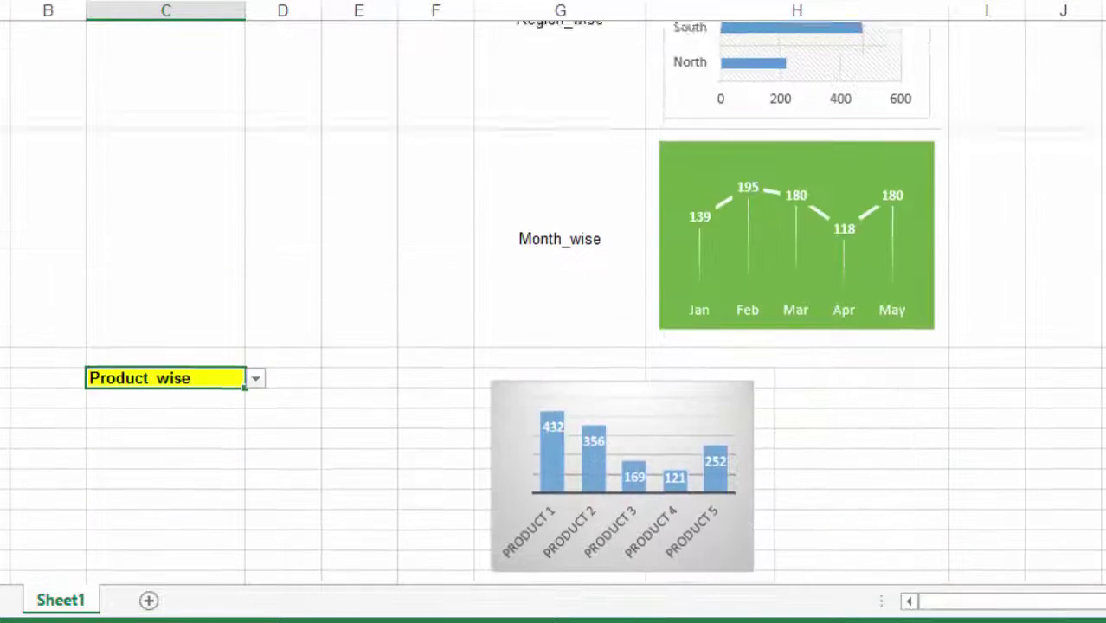
Step: Set the drop-down in C16 to Region_wise
{"action": "scroll", "coordinate": [554, 303], "scroll_direction": "down", "scroll_amount": 1}
{"action": "scroll", "coordinate": [605, 291], "scroll_direction": "down", "scroll_amount": 1}
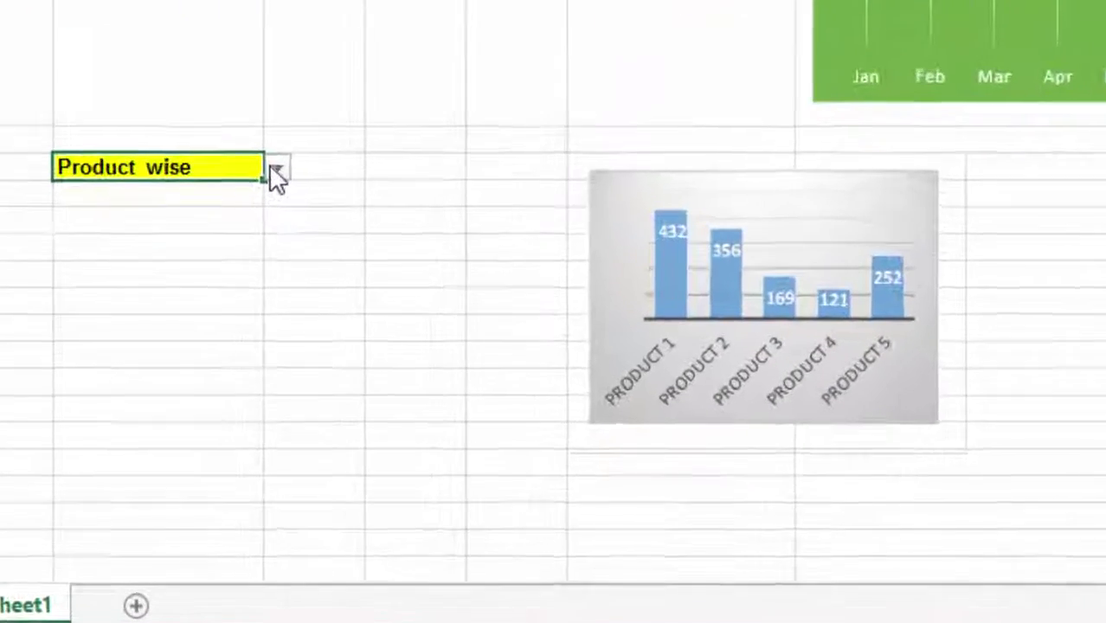
{"action": "left_click", "coordinate": [256, 272]}
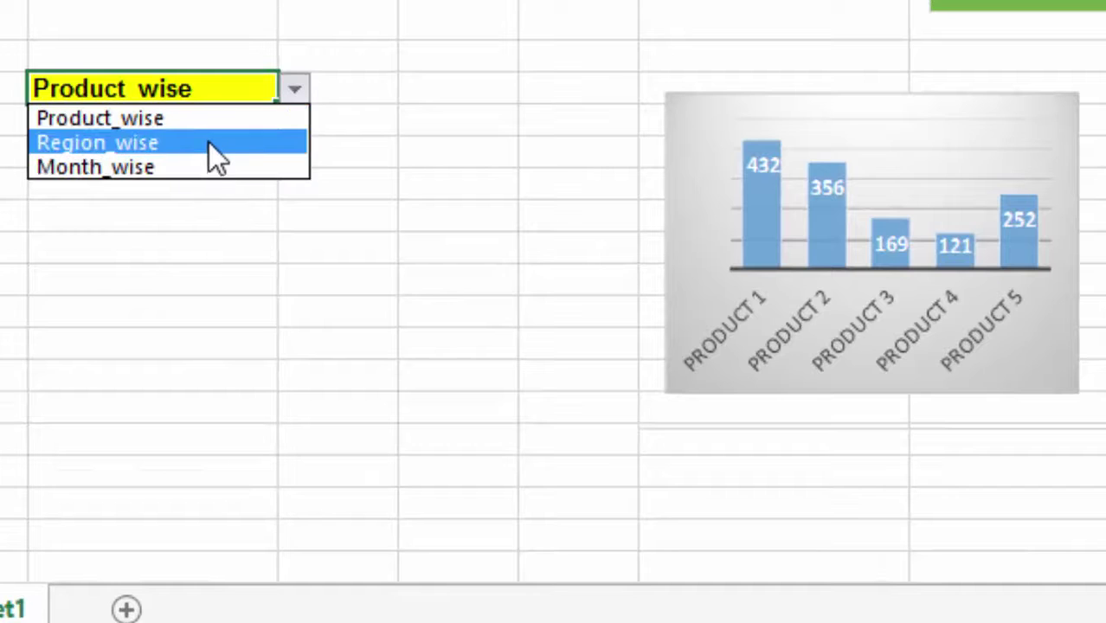
{"action": "left_click", "coordinate": [209, 142]}
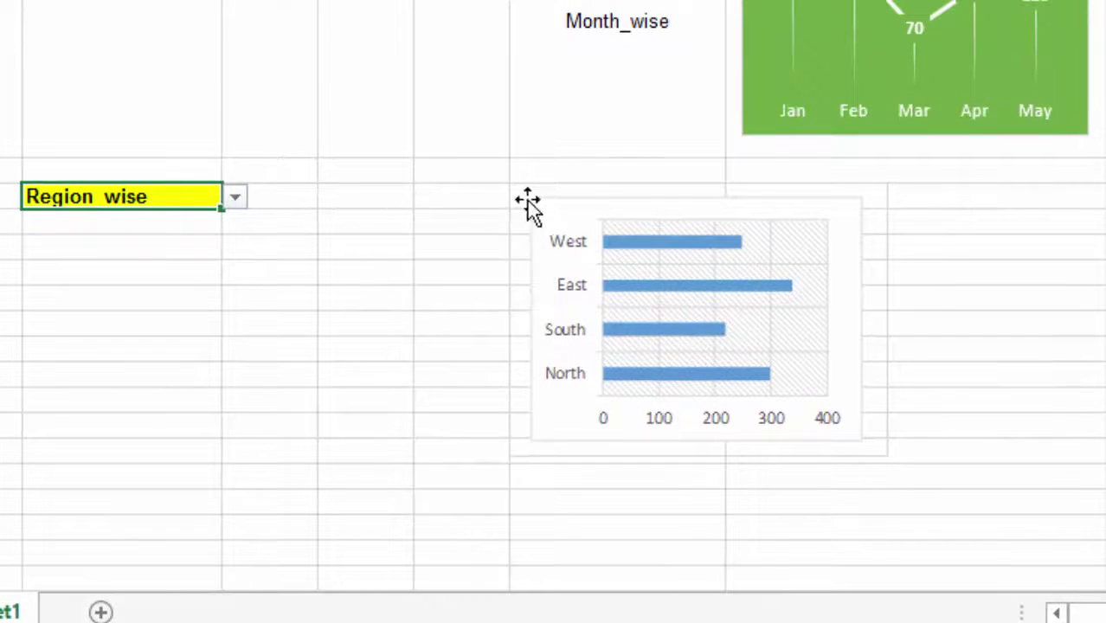
Step: Enlarge the linked chart picture beside C16 by stretching it upward, outward on both sides and slightly downward
{"action": "left_click", "coordinate": [749, 286]}
{"action": "left_click_drag", "start_coordinate": [890, 182], "coordinate": [1041, 139]}
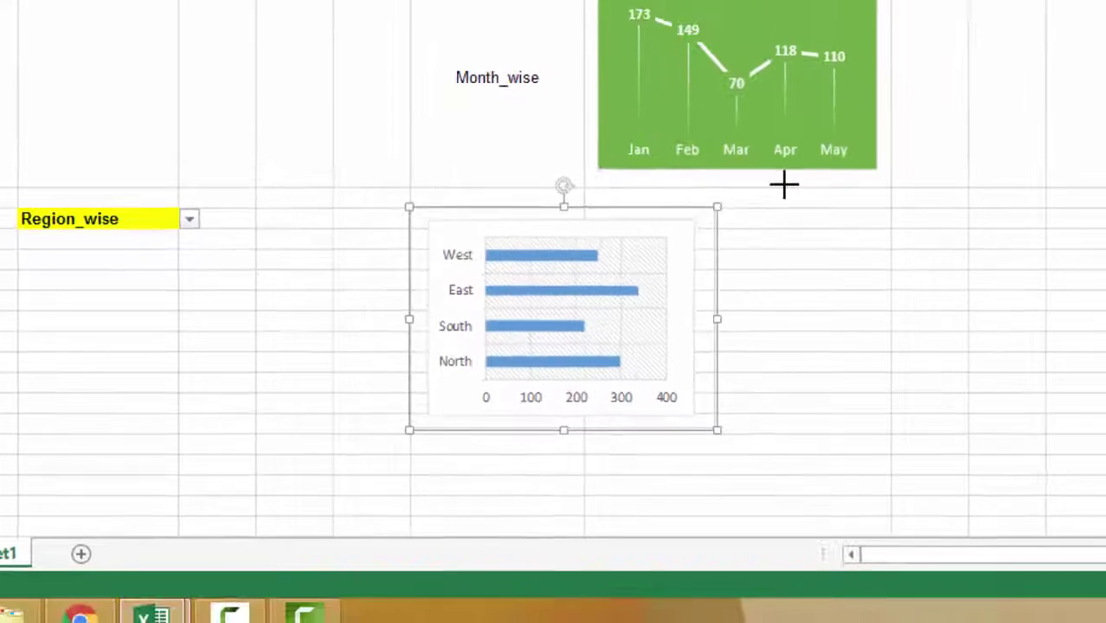
{"action": "left_click_drag", "start_coordinate": [808, 176], "coordinate": [849, 164]}
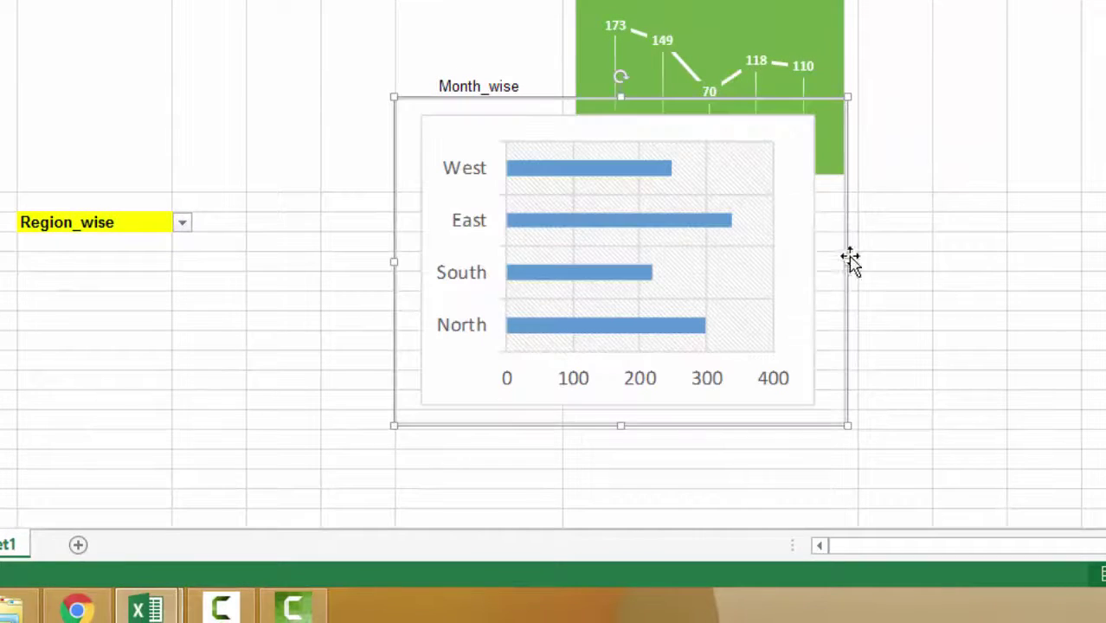
{"action": "left_click_drag", "start_coordinate": [847, 260], "coordinate": [1074, 277]}
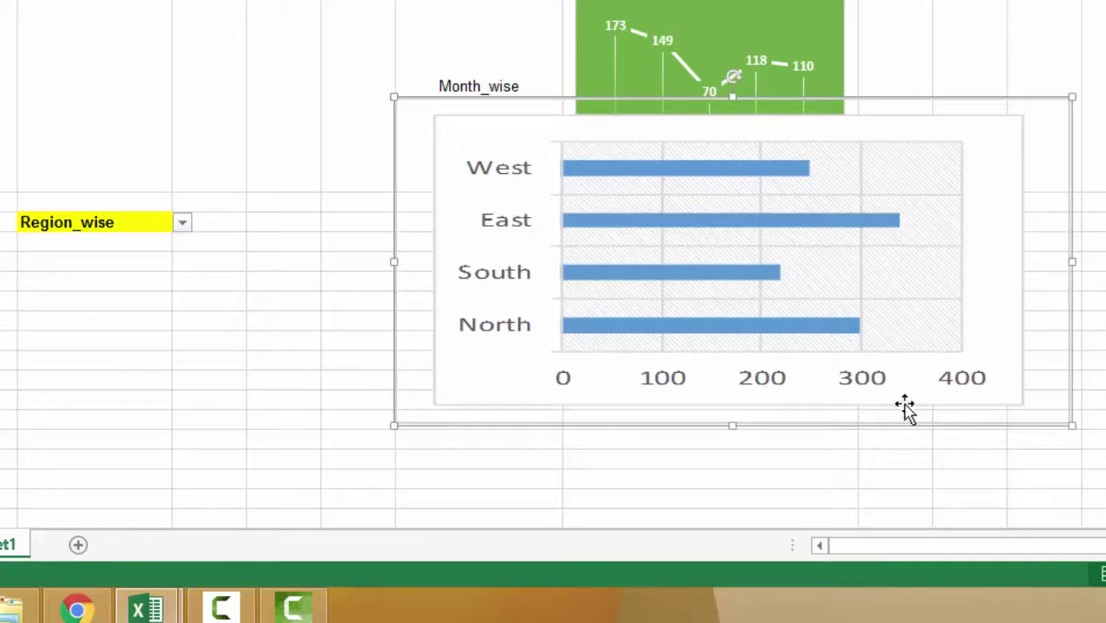
{"action": "left_click_drag", "start_coordinate": [391, 265], "coordinate": [268, 260]}
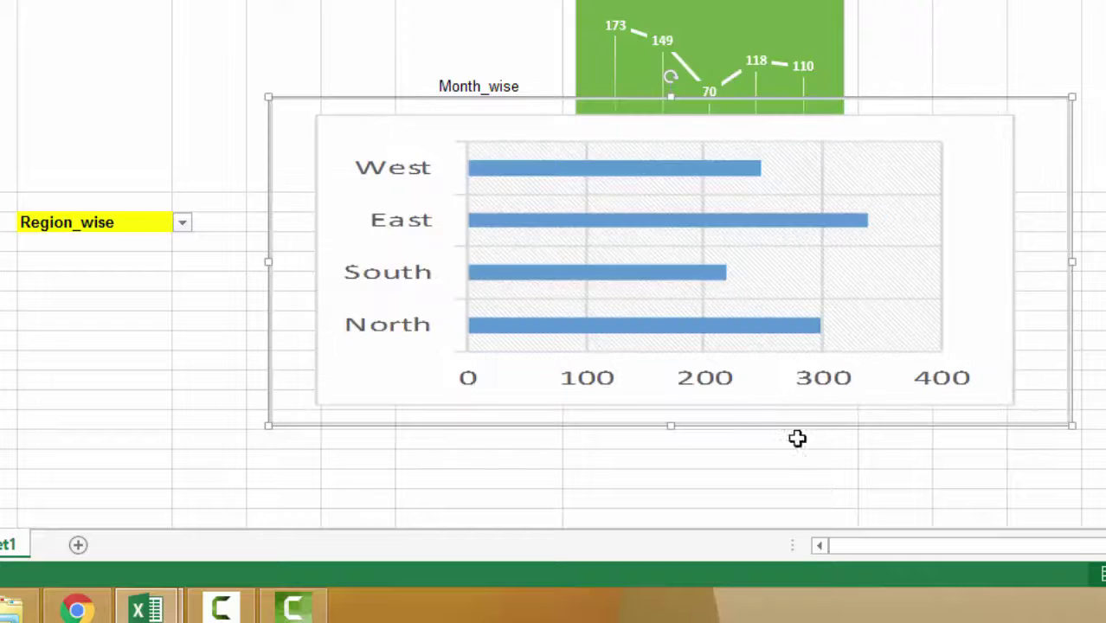
{"action": "left_click_drag", "start_coordinate": [668, 440], "coordinate": [668, 466]}
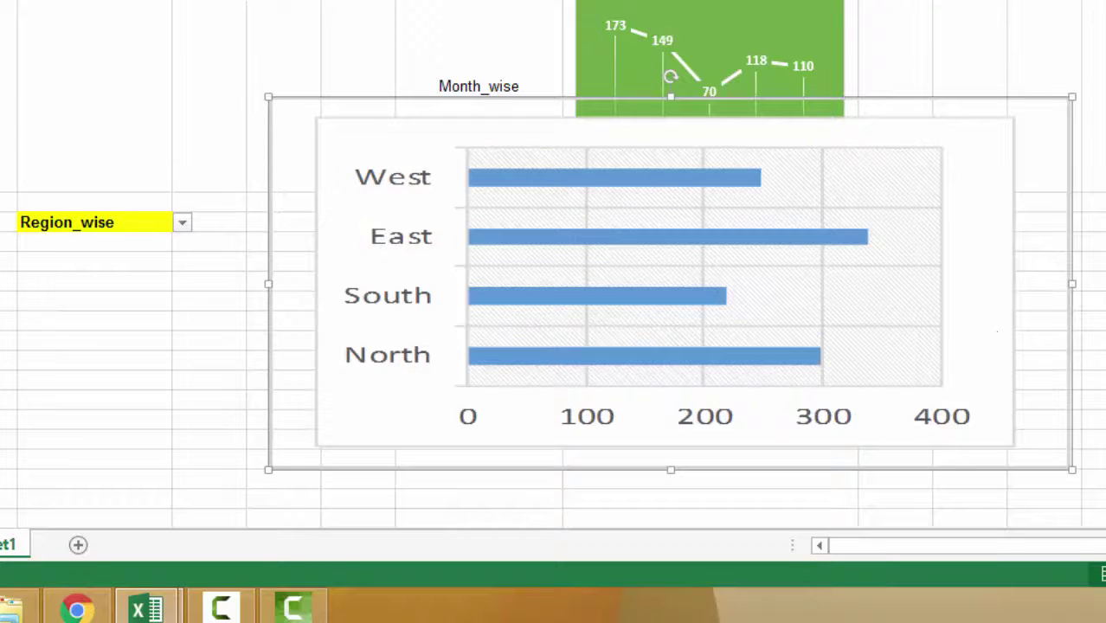
Step: Switch to the Easy Supply Chain Solutions dashboard workbook and examine its graph-type selector, chart and header area
{"action": "left_click", "coordinate": [1086, 275]}
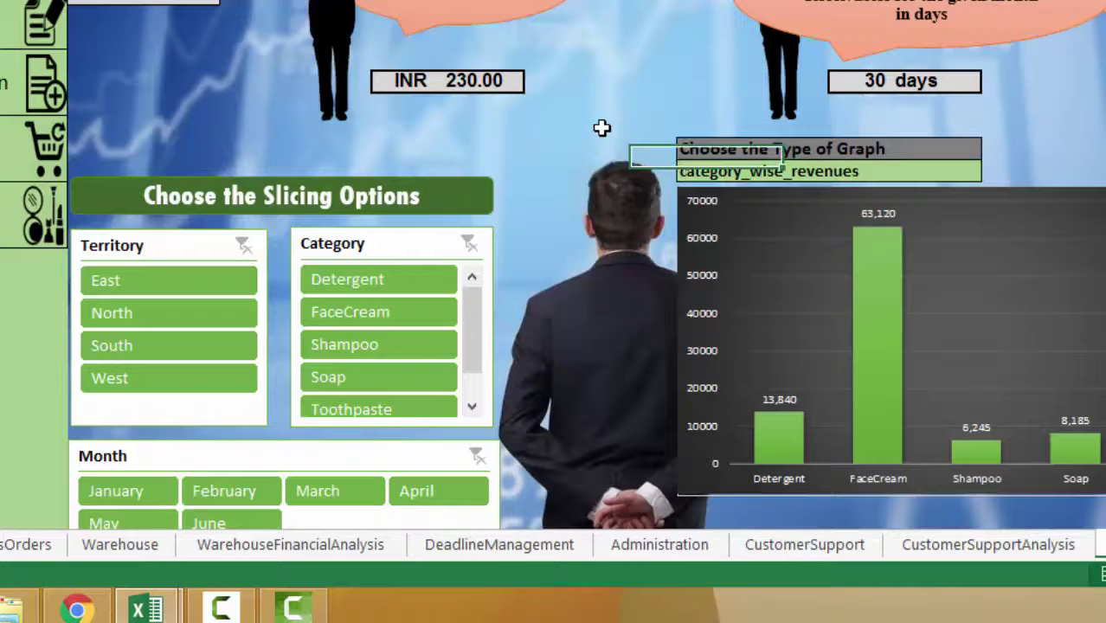
{"action": "left_click", "coordinate": [600, 126]}
{"action": "scroll", "coordinate": [604, 246], "scroll_direction": "up", "scroll_amount": 5}
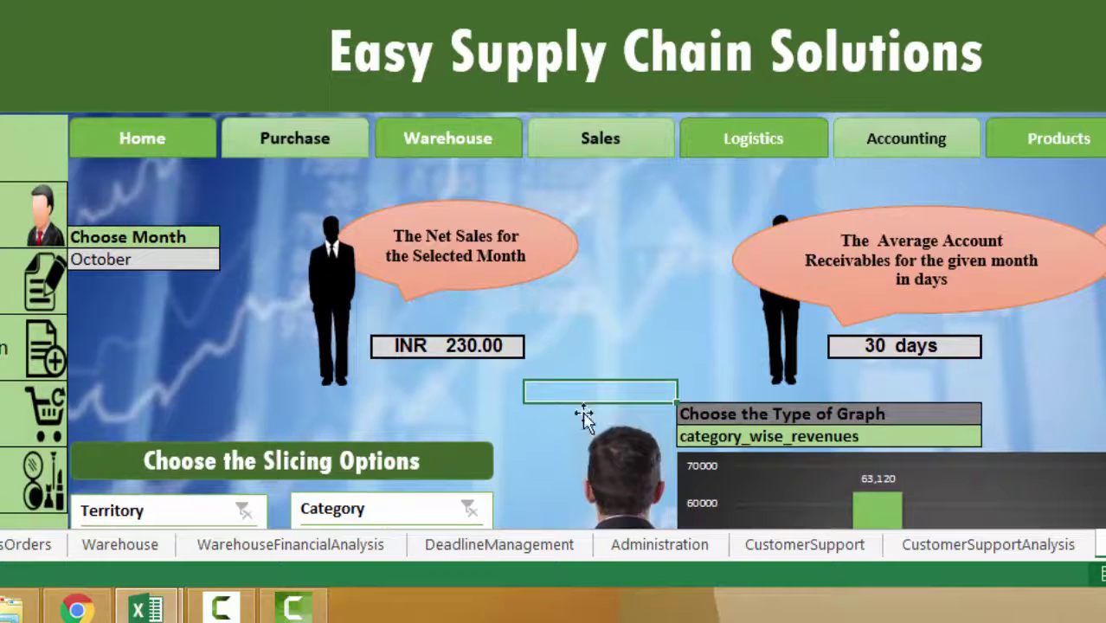
{"action": "mouse_move", "coordinate": [239, 612]}
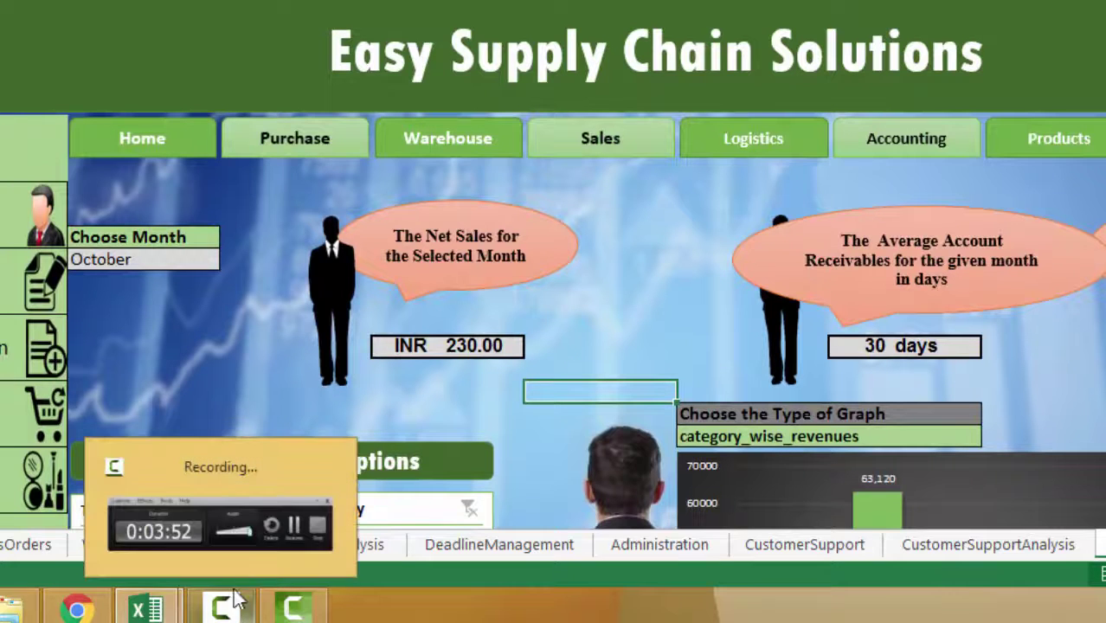